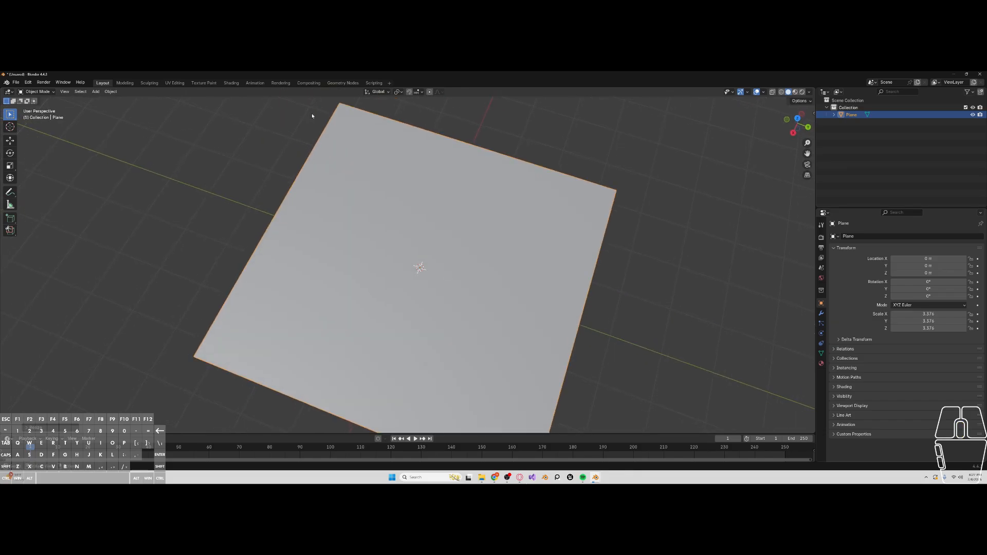
Step: Create a new material for the plane in the Shading workspace
click(230, 83)
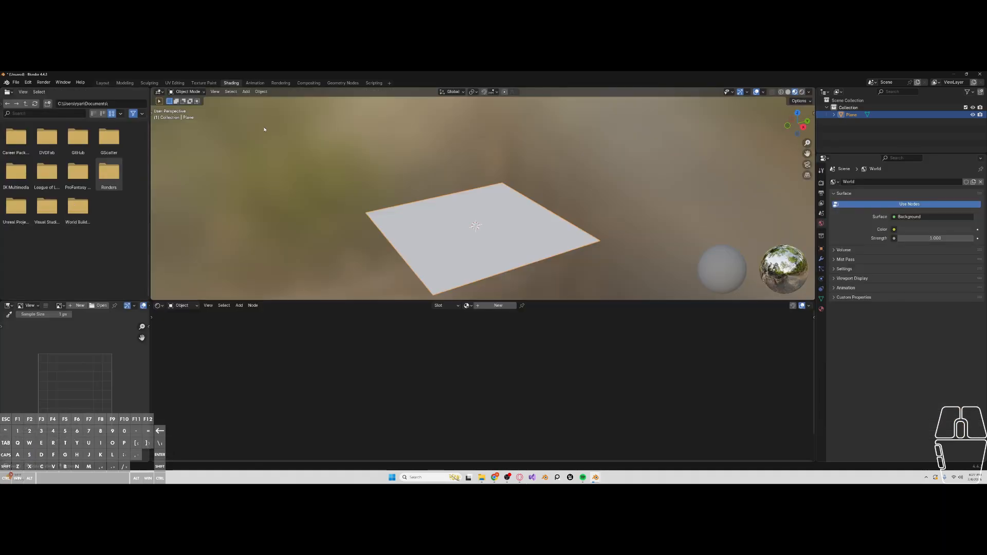
middle_drag(459, 261, 499, 311)
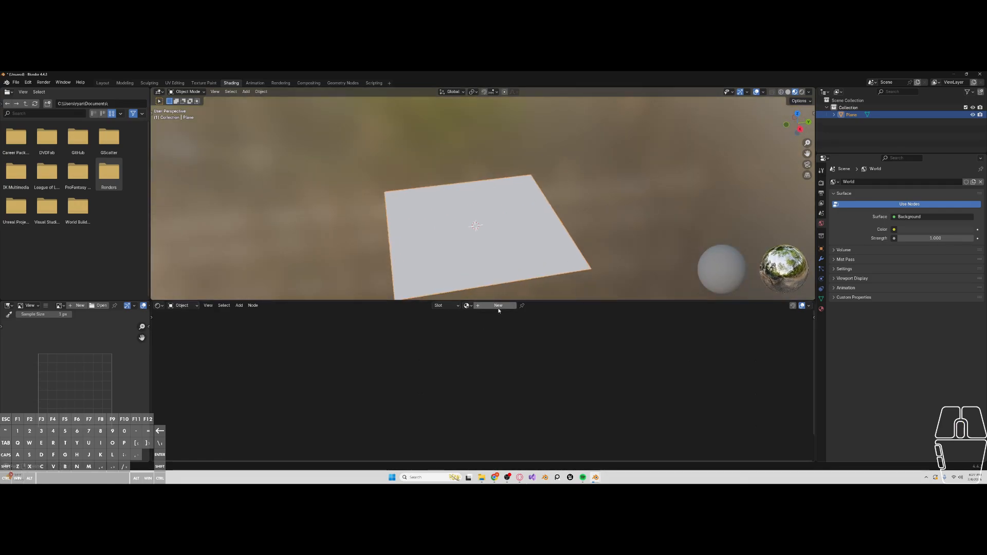
click(484, 307)
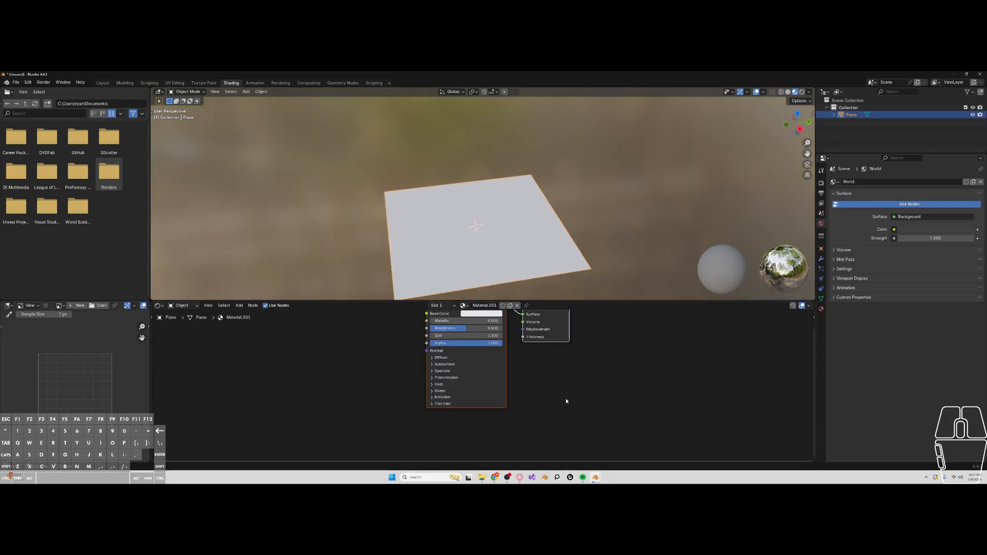
Step: Add Texture Coordinate, Mapping and Image Texture nodes to the Principled BSDF, and shift them away from it to make room
key(Home)
middle_drag(384, 405, 428, 384)
click(491, 344)
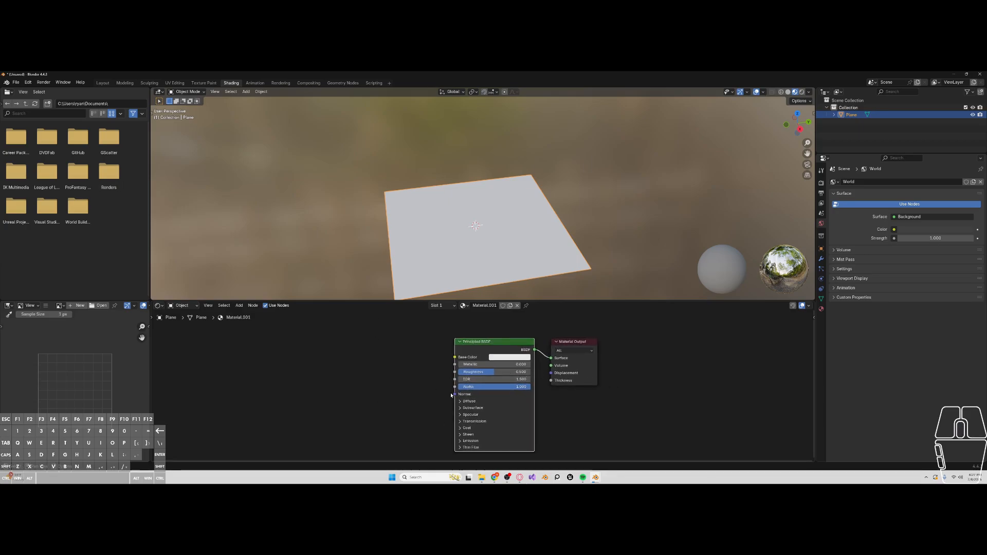
key(ctrl+t)
middle_drag(269, 387, 323, 387)
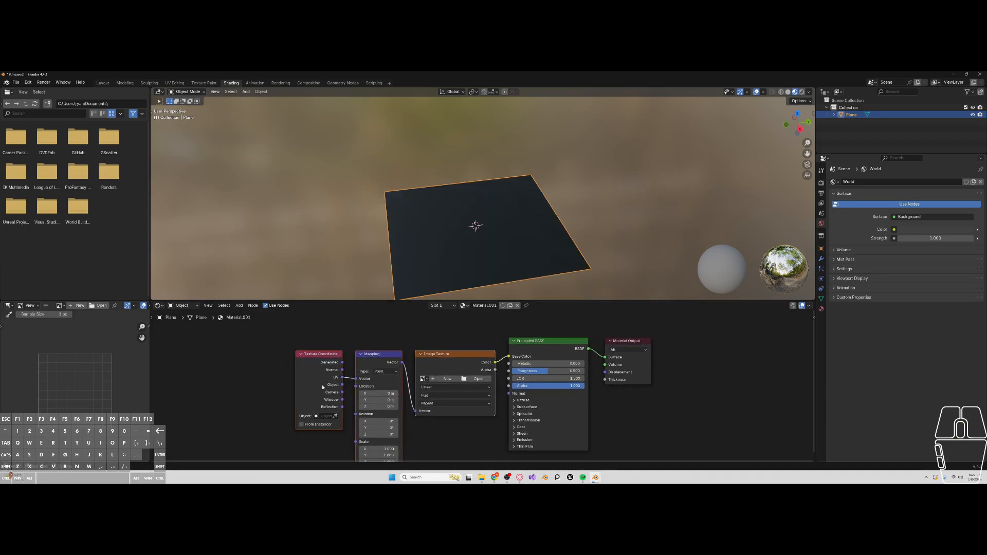
drag(315, 331, 483, 408)
drag(457, 360, 407, 354)
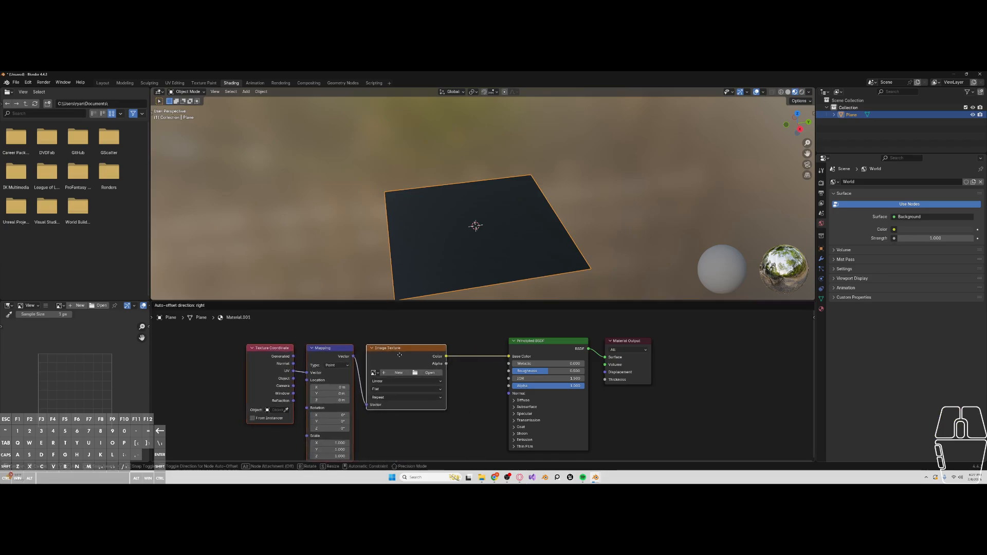
click(429, 373)
click(303, 239)
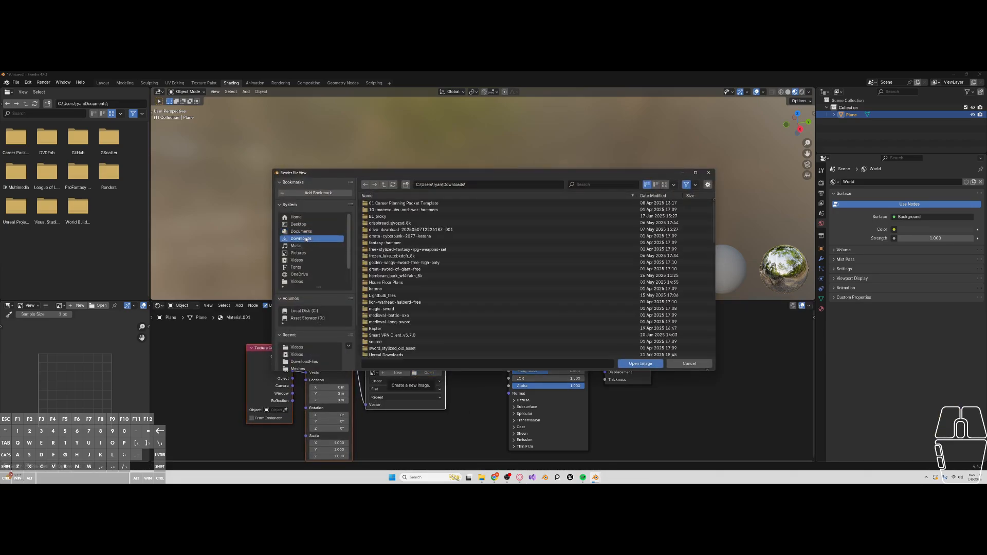
scroll(432, 242, down, 5)
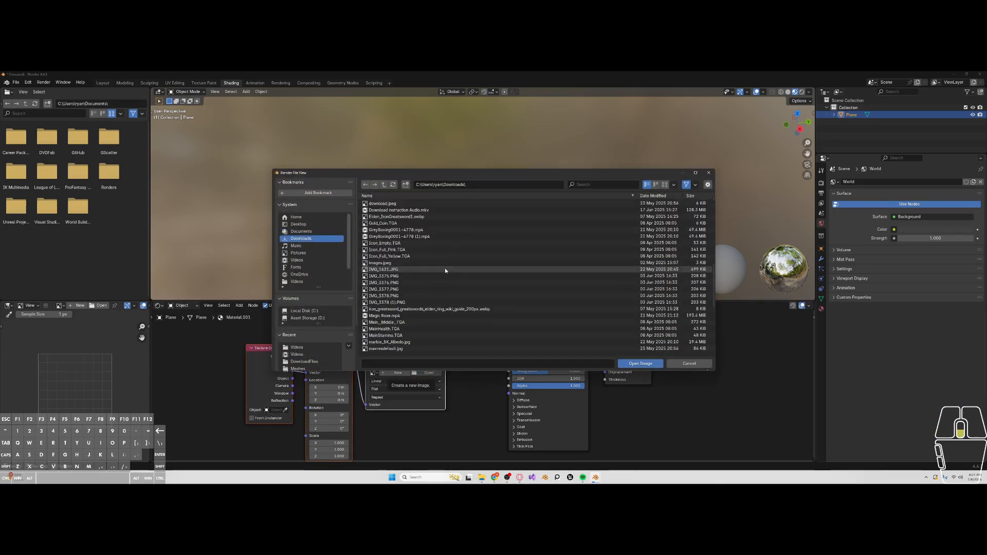
scroll(448, 280, down, 10)
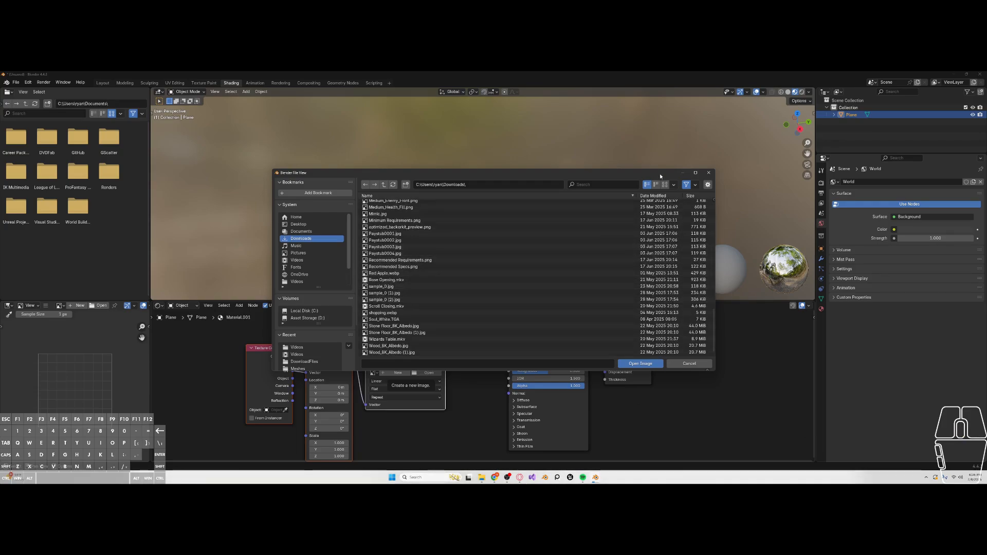
scroll(562, 247, up, 6)
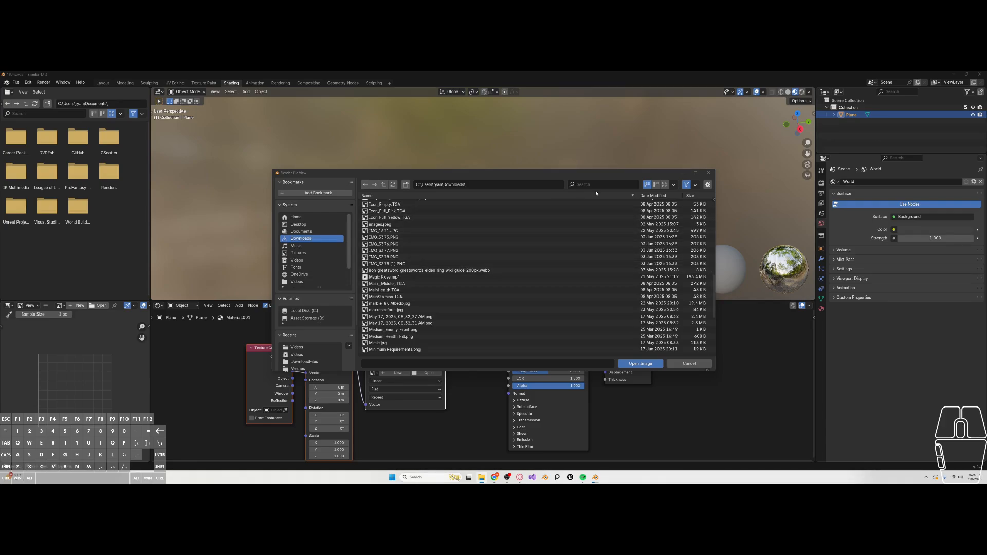
click(712, 176)
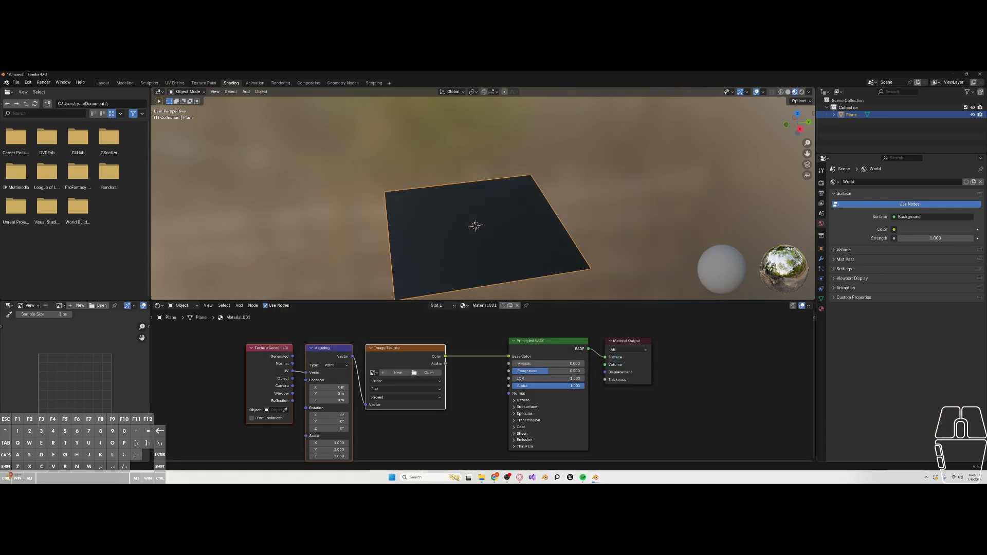
Step: Bring the RenderRenegades logo JPG into the node editor, delete the empty Image Texture node and put the logo node in its place
drag(986, 226, 460, 383)
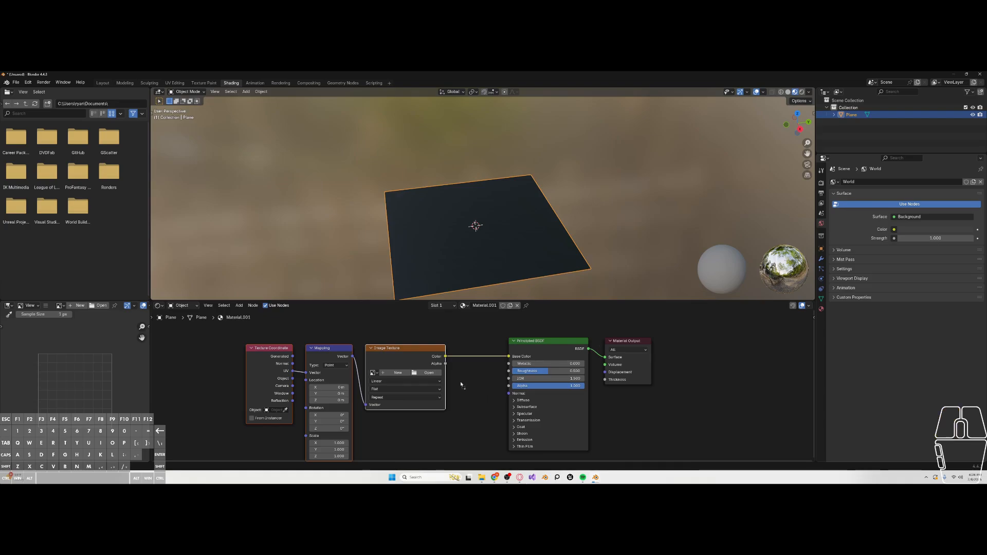
key(Home)
click(422, 326)
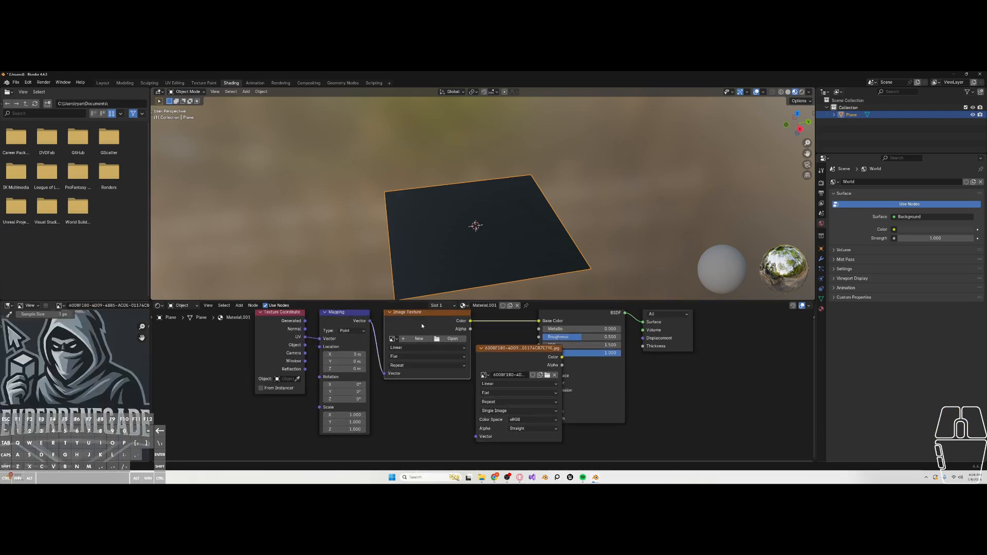
key(Delete)
drag(512, 350, 439, 321)
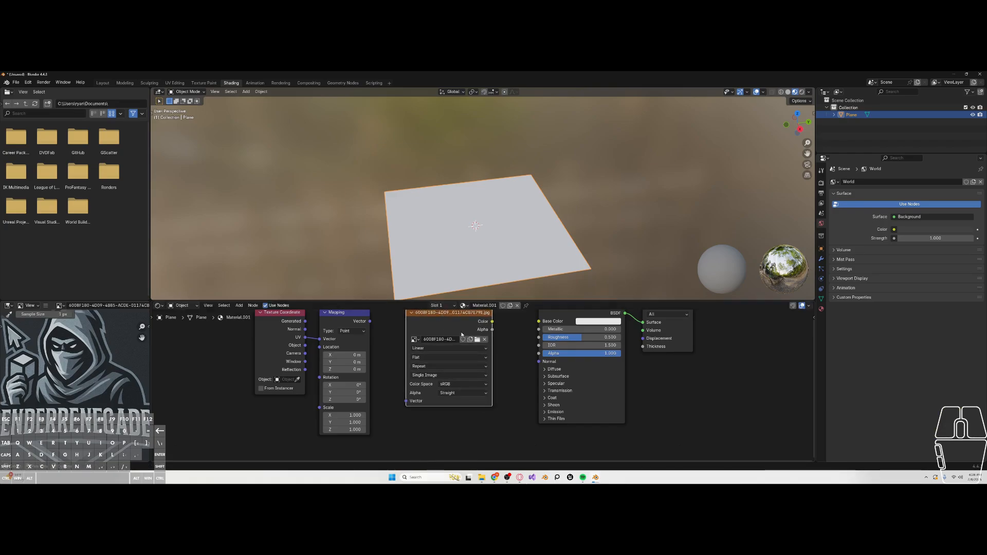
Step: Connect the Mapping Vector output to the logo image node's Vector input and the image's Color output to Base Color
middle_drag(398, 330, 375, 368)
drag(346, 360, 344, 360)
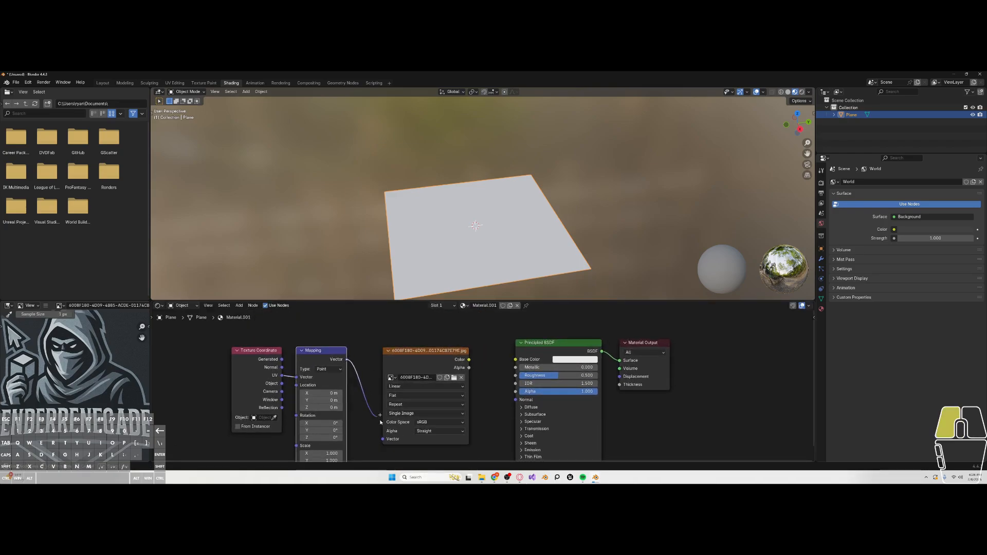
drag(385, 438, 383, 439)
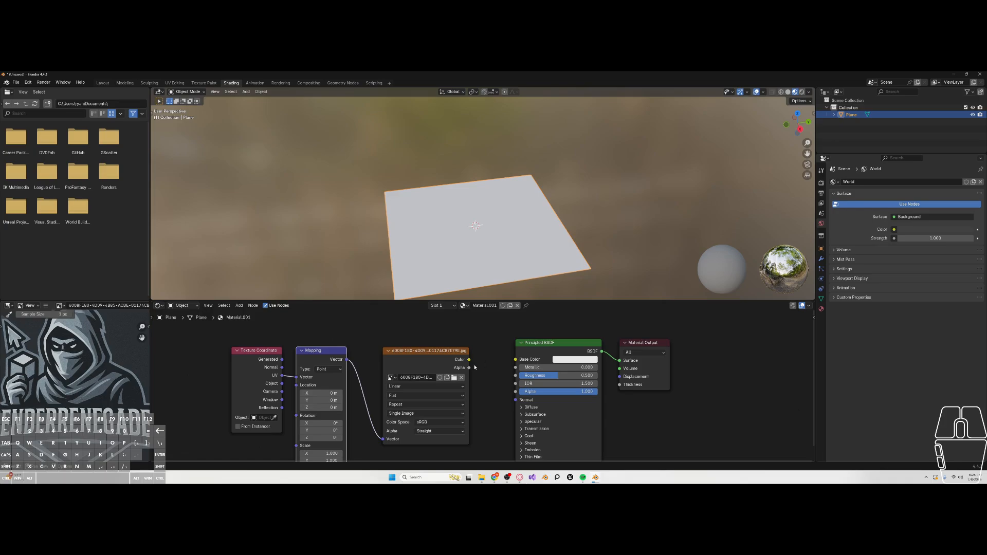
drag(520, 360, 516, 359)
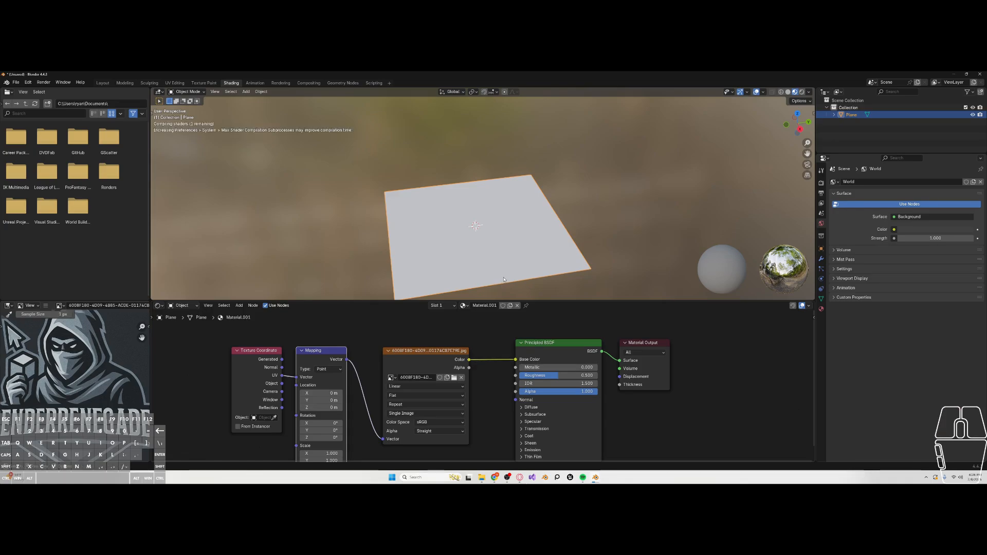
Step: Move the logo image's Color link from Base Color to the Alpha input of the Principled BSDF
middle_drag(535, 221, 463, 228)
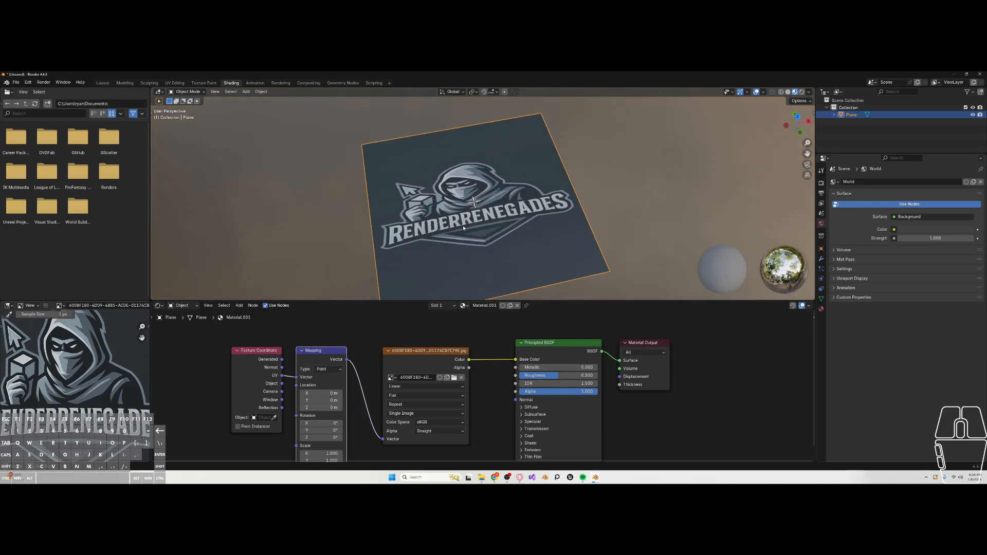
middle_drag(470, 294, 524, 292)
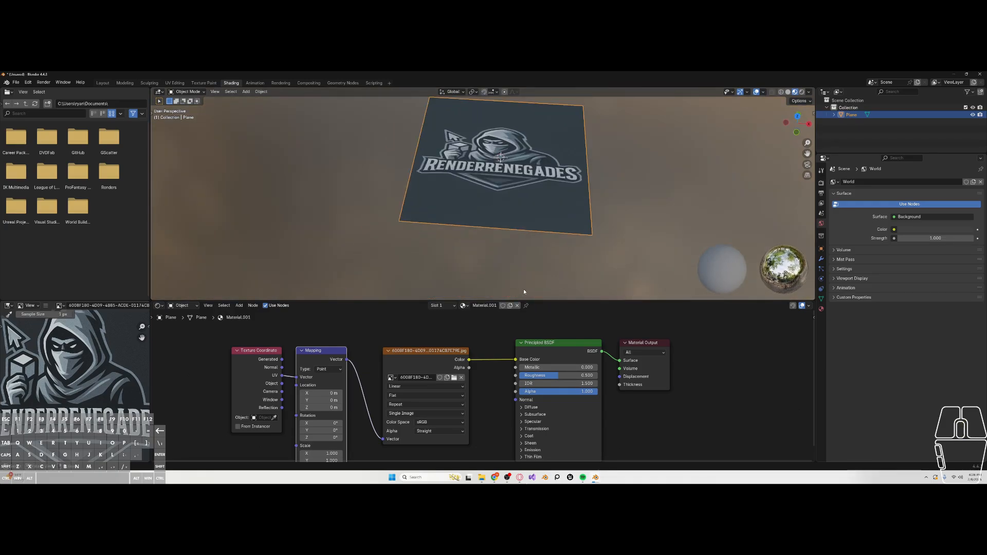
middle_drag(512, 204, 526, 212)
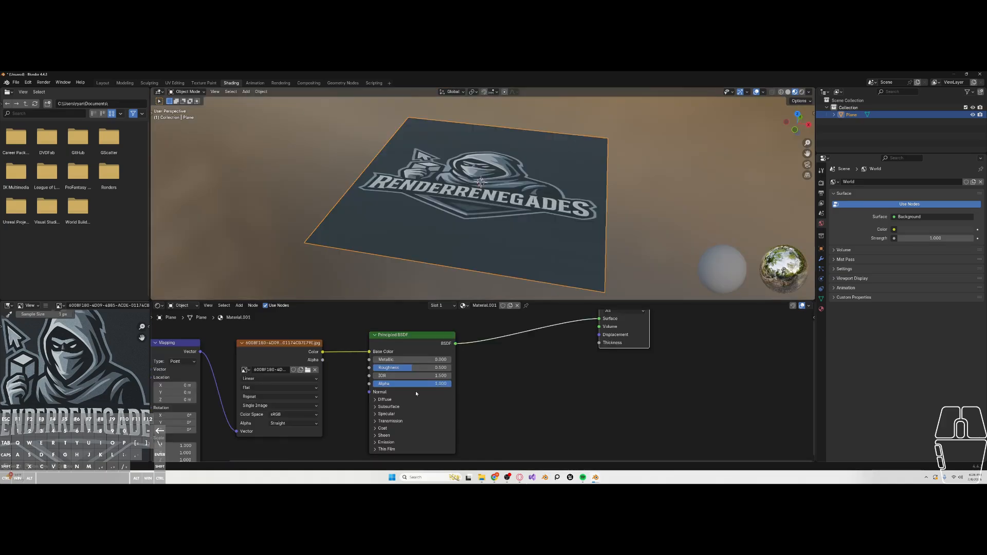
middle_drag(483, 410, 530, 389)
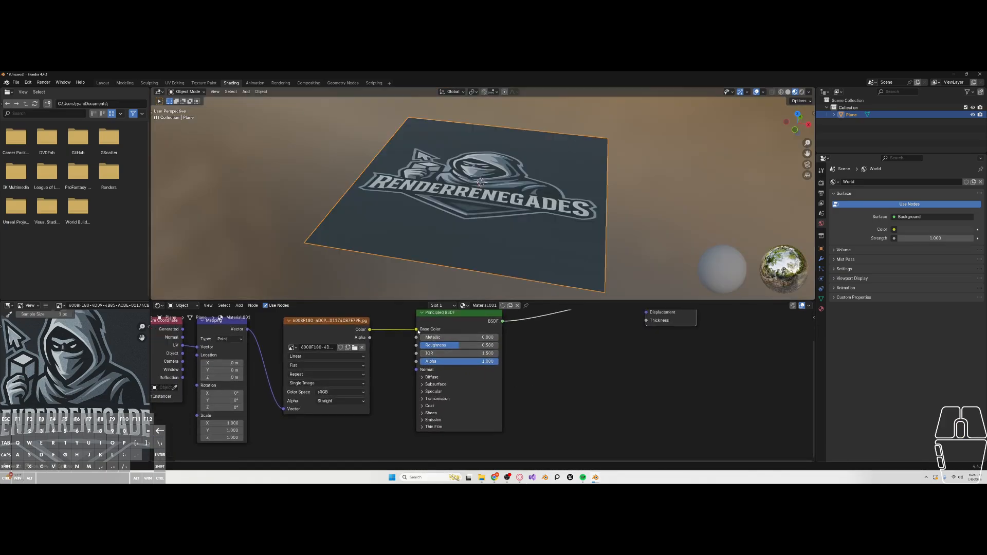
drag(417, 330, 400, 411)
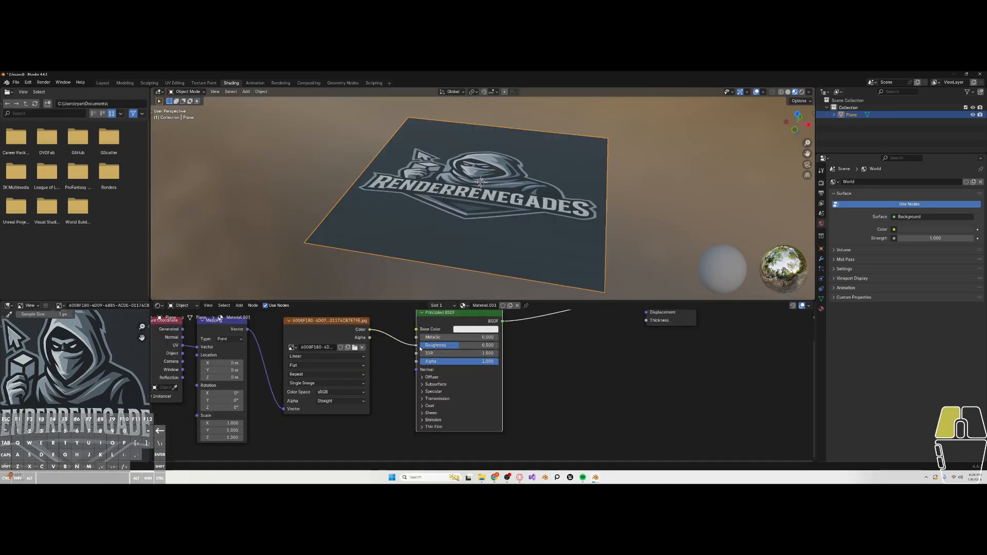
drag(420, 365, 417, 362)
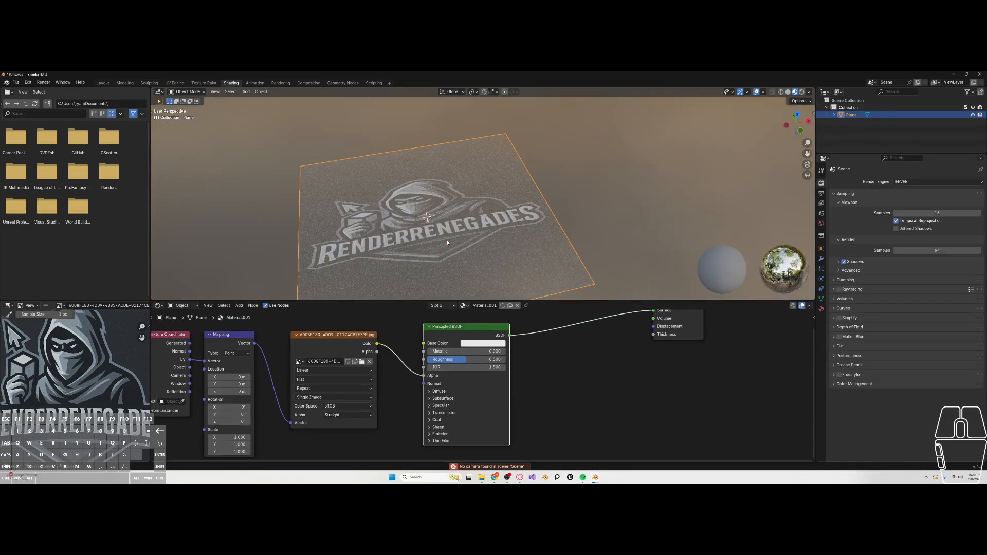
Step: Examine the logo's transparency on the plane from several angles and distances
middle_drag(447, 241, 553, 252)
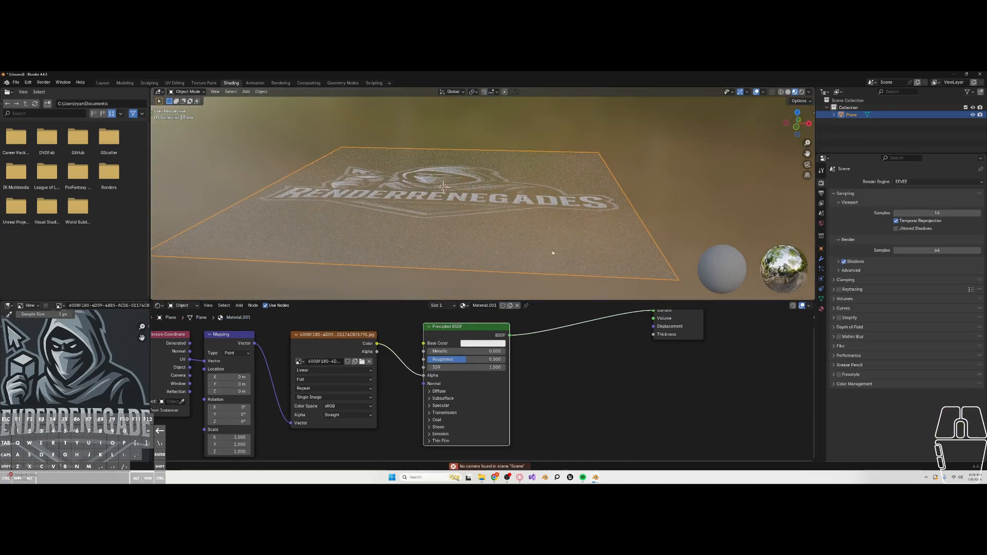
drag(707, 212, 495, 271)
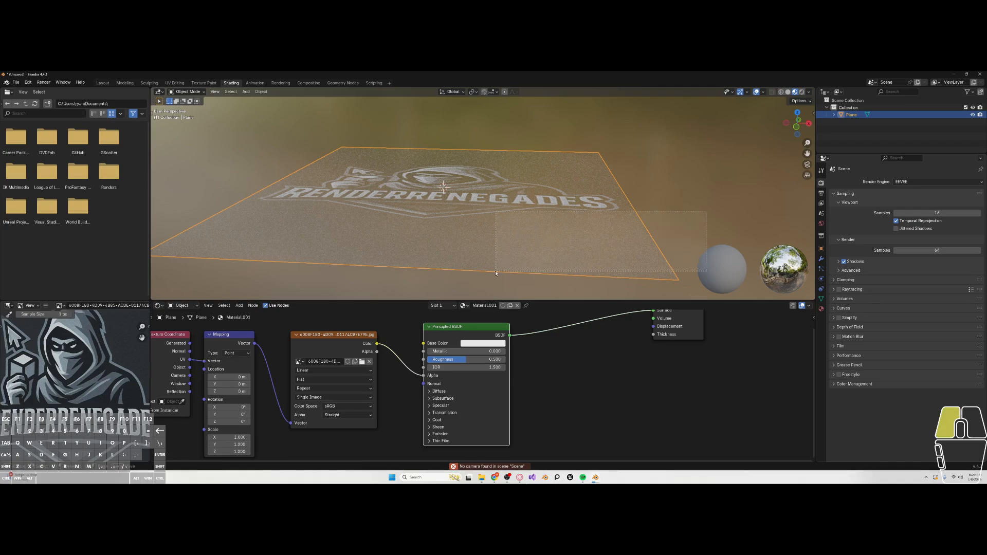
drag(496, 315, 497, 315)
middle_drag(592, 208, 596, 235)
scroll(577, 119, down, 3)
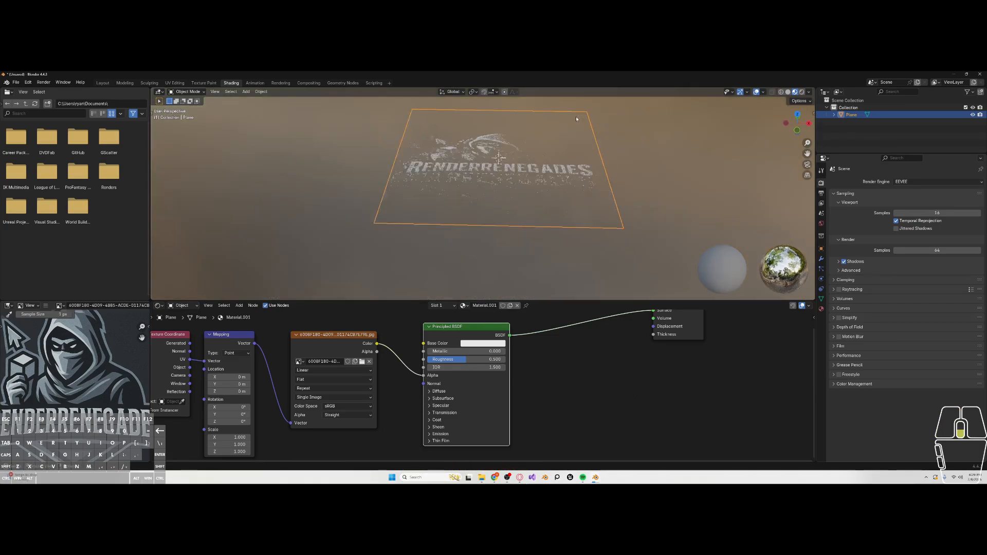
scroll(587, 190, up, 3)
middle_drag(537, 158, 542, 194)
scroll(440, 251, down, 4)
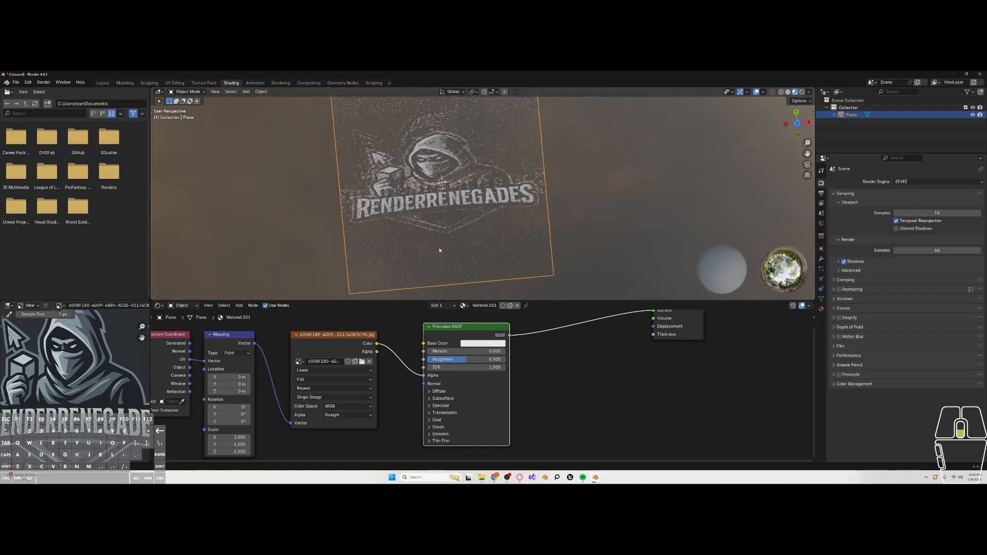
scroll(462, 246, up, 4)
Step: Widen the image editor area and frame the source logo to inspect its lettering and background
middle_drag(396, 363, 504, 357)
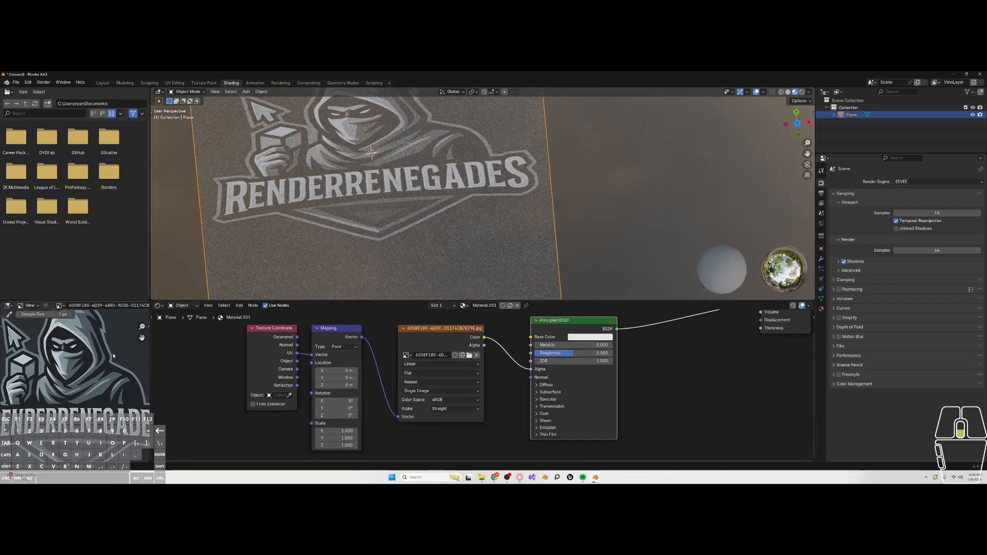
scroll(113, 353, down, 3)
drag(151, 379, 256, 379)
scroll(127, 354, up, 5)
scroll(186, 347, down, 2)
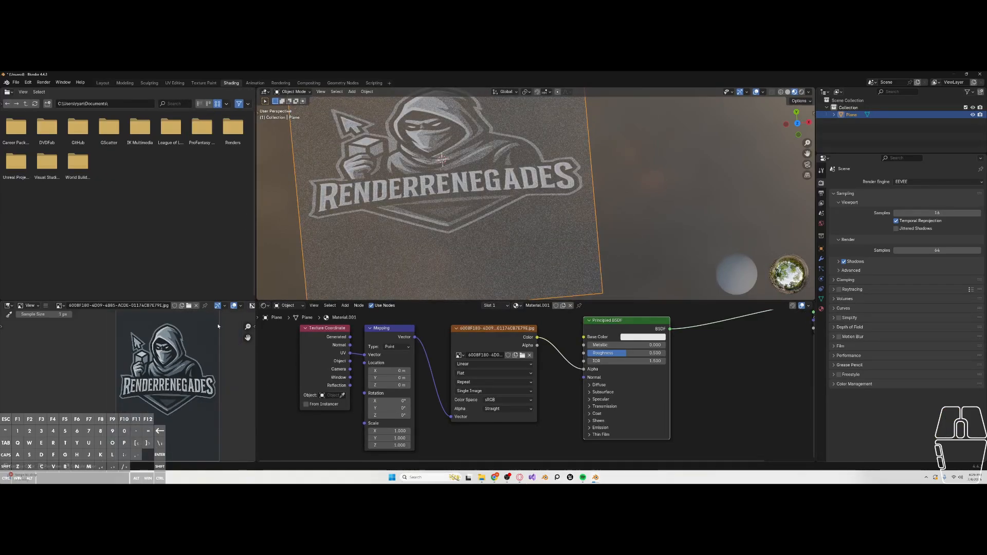
scroll(172, 358, up, 4)
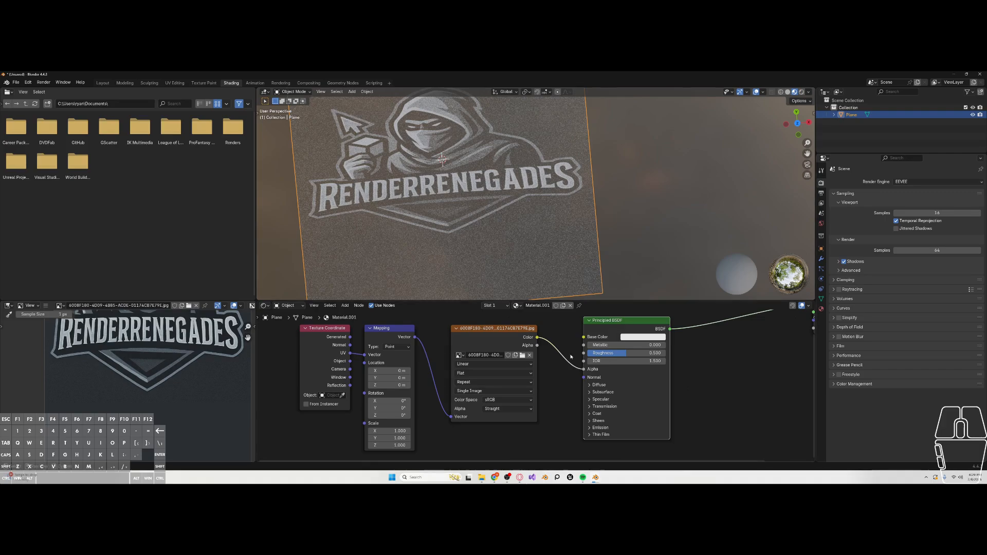
Step: Move the Principled BSDF away from the image node and insert a Color Ramp between the image's Color output and Alpha
middle_drag(623, 337, 492, 366)
drag(494, 357, 569, 350)
scroll(426, 400, up, 1)
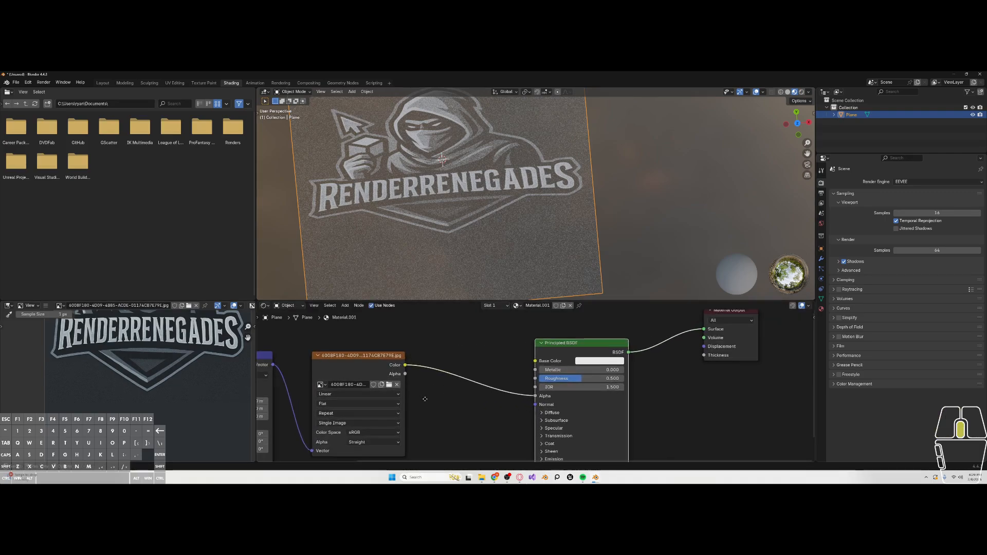
middle_drag(425, 399, 424, 395)
key(shift+a)
click(428, 375)
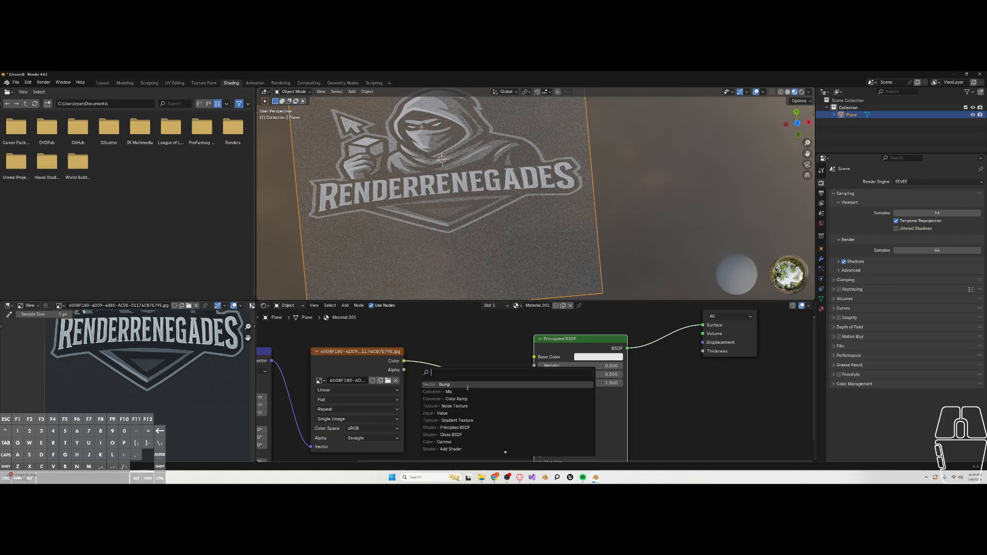
click(457, 399)
click(441, 375)
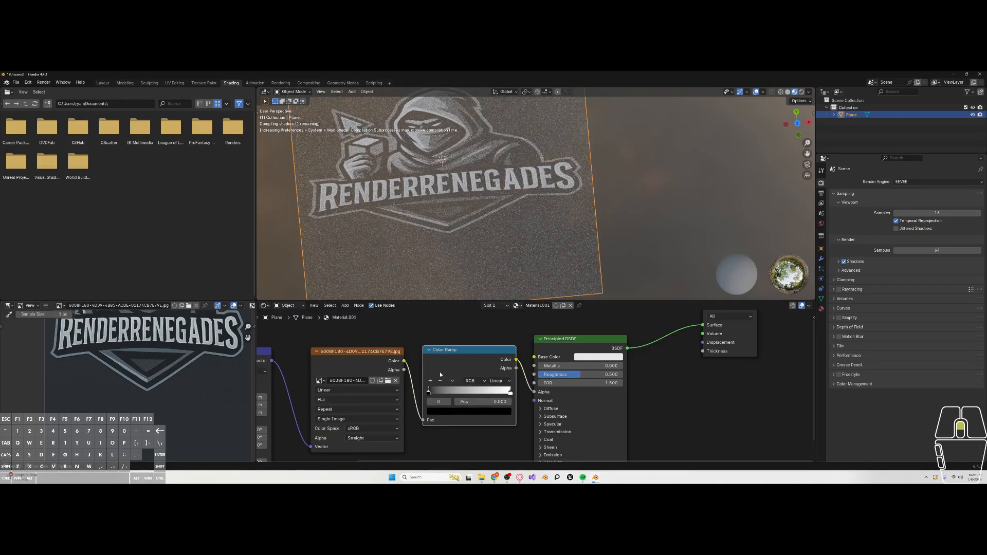
Step: Set the Color Ramp's black stop to position 0.076 and check the logo's background transparency on the plane
scroll(441, 375, up, 2)
drag(424, 400, 433, 402)
scroll(460, 249, up, 1)
mouse_move(401, 209)
middle_down()
mouse_move(418, 196)
mouse_move(424, 172)
mouse_move(401, 191)
middle_up()
scroll(635, 399, down, 4)
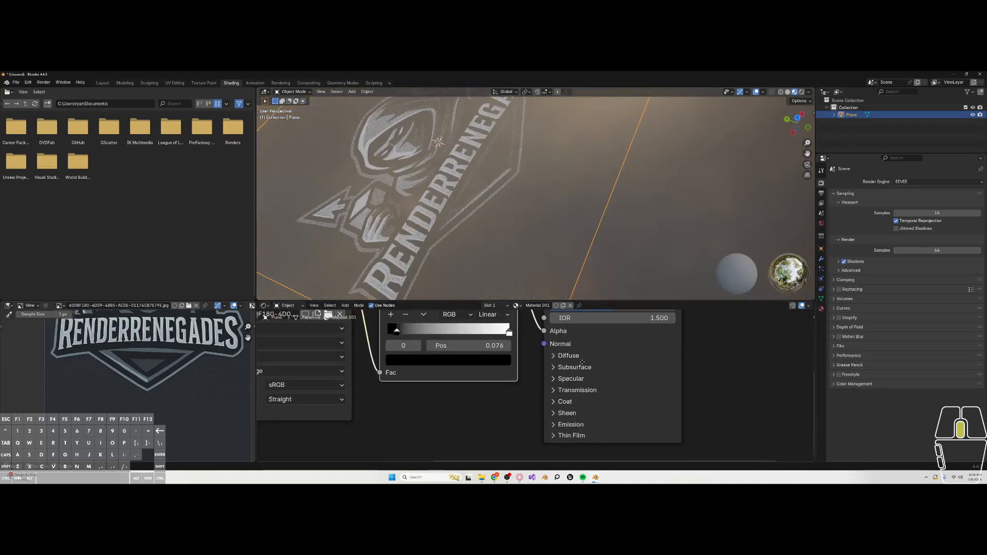
middle_drag(455, 413, 404, 396)
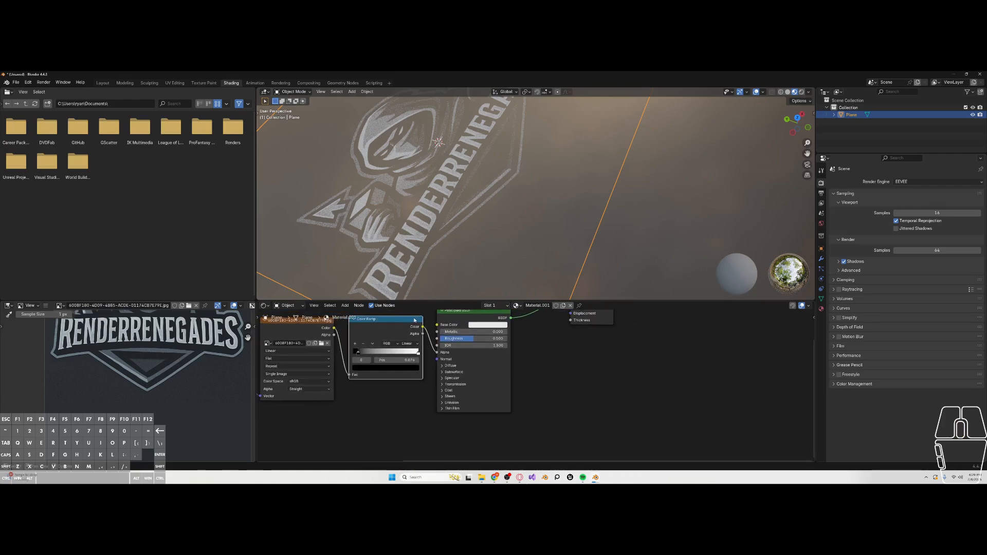
Step: Connect the Color Ramp's Color output to the Principled BSDF's Emission Color and set the emission strength to 6.7
click(445, 405)
drag(467, 322, 494, 318)
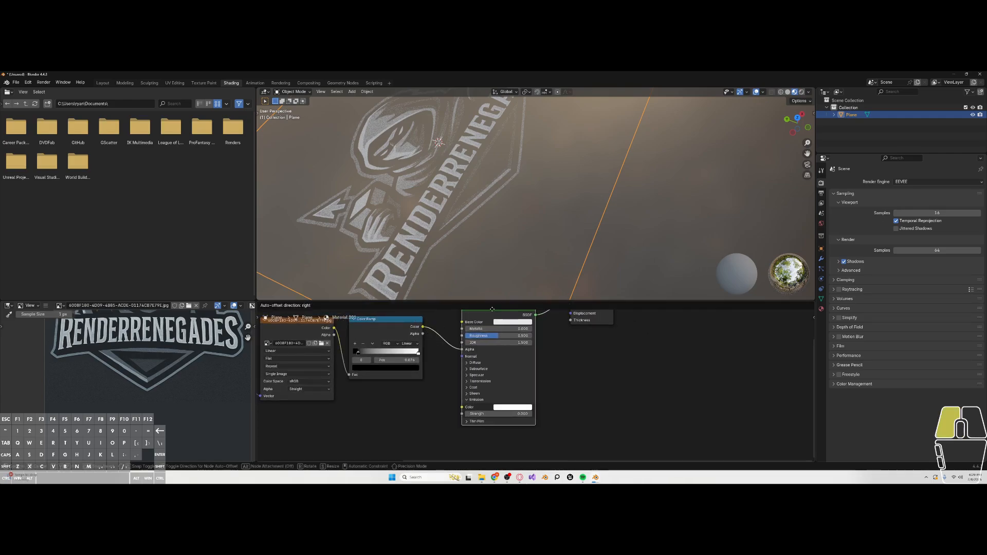
drag(422, 327, 529, 414)
middle_drag(423, 444, 426, 427)
scroll(427, 381, up, 3)
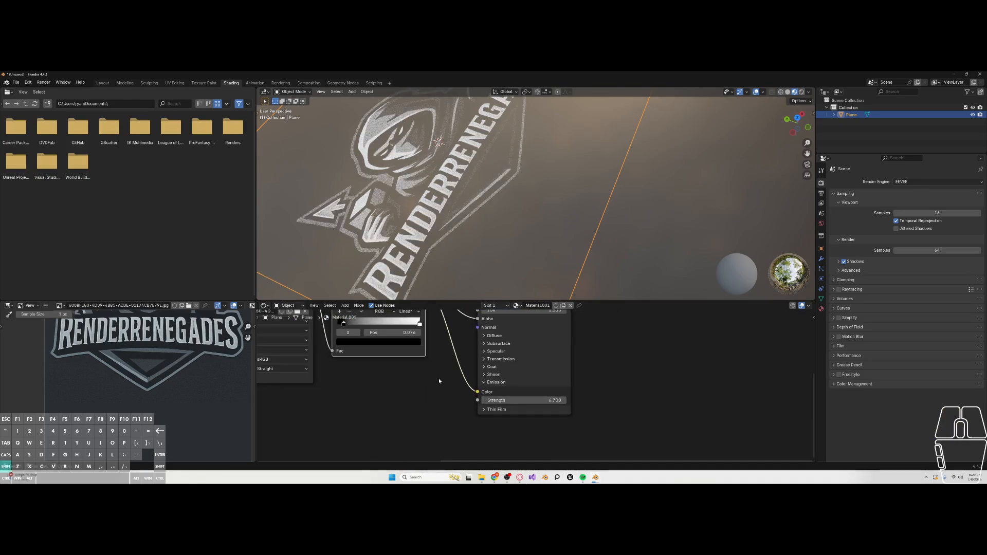
Step: Insert a Mix Color node between the Color Ramp and the Emission Color and set its factor to 1
key(shift+a)
click(438, 380)
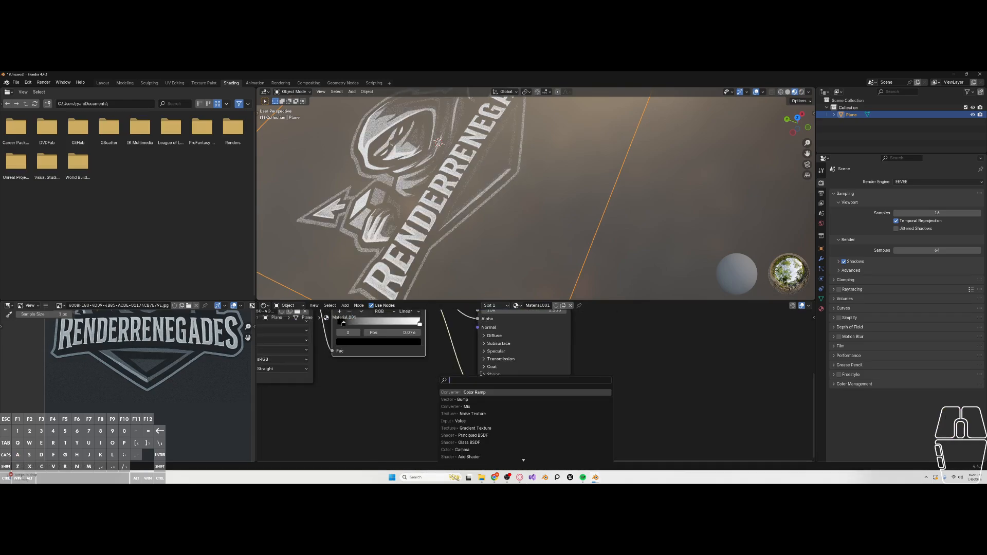
text(mix)
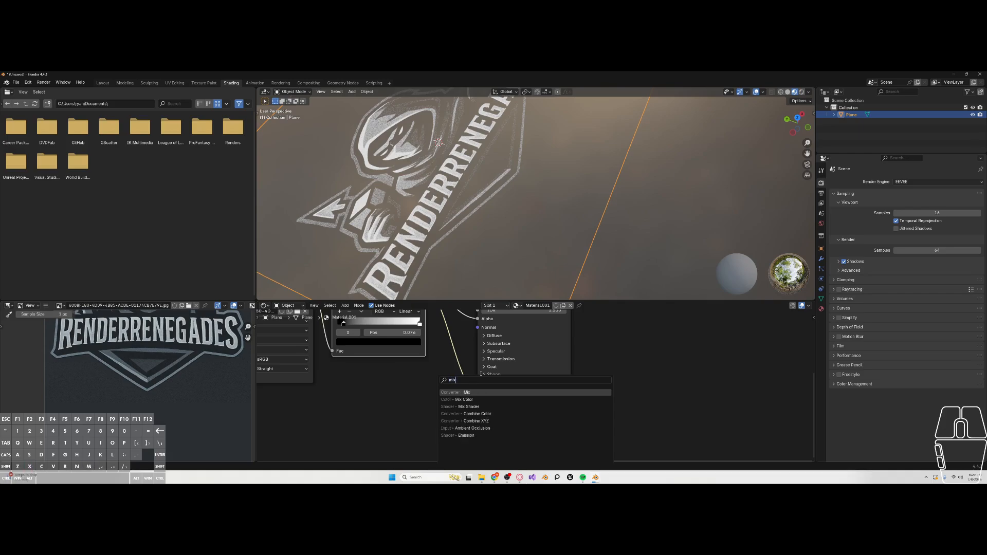
click(483, 399)
click(472, 388)
scroll(485, 421, up, 2)
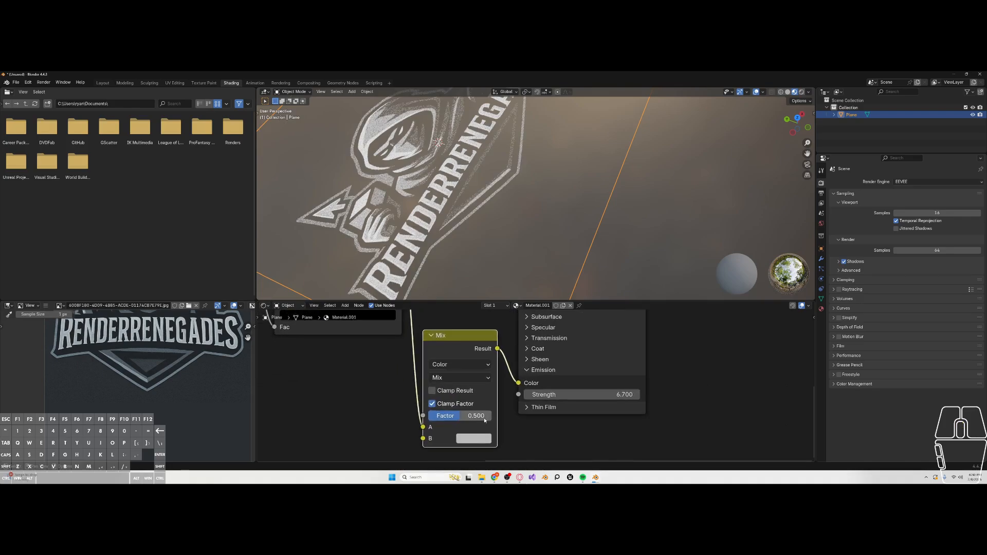
scroll(484, 420, up, 3)
drag(485, 420, 494, 420)
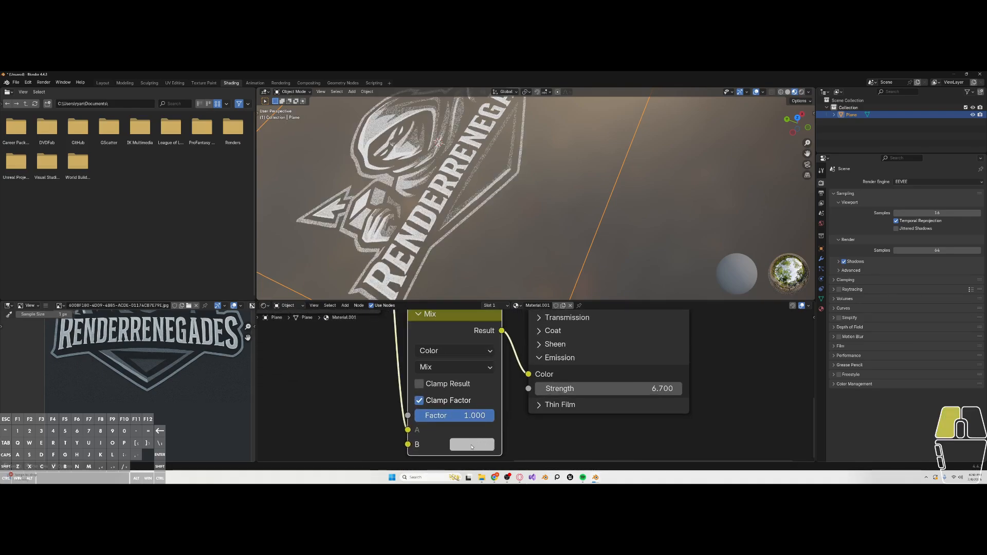
Step: Set the Mix node's B color to red and check the tint on the logo
click(471, 446)
drag(518, 281, 507, 316)
middle_drag(415, 280, 404, 216)
scroll(404, 216, down, 2)
scroll(404, 120, up, 3)
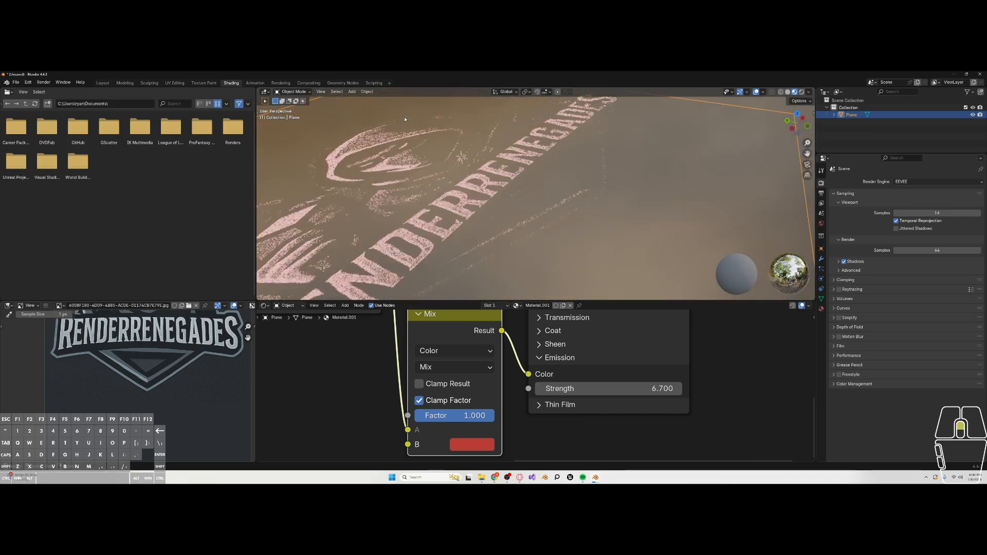
middle_drag(405, 119, 463, 190)
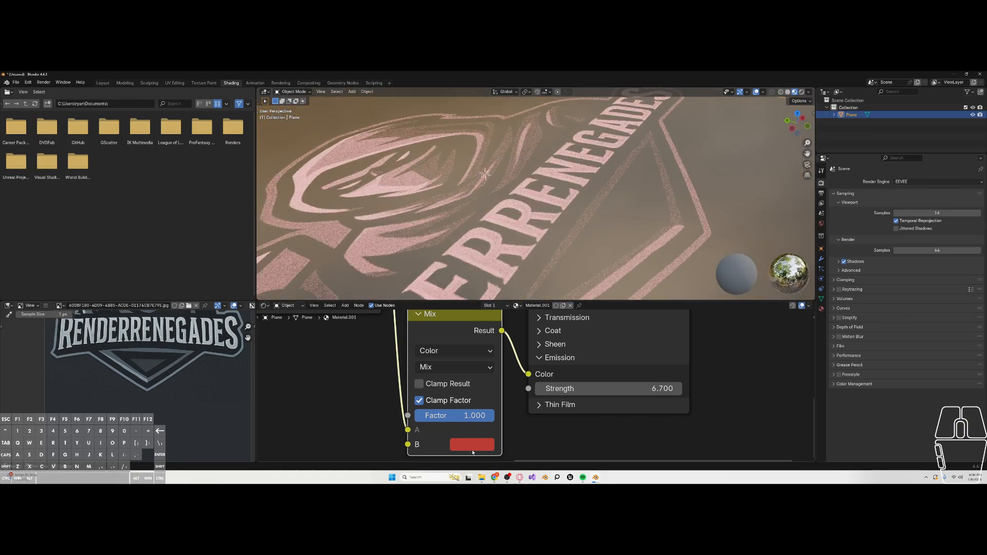
Step: Brighten the Mix node's red B color and set the emission strength to 38.5
click(483, 444)
drag(571, 254, 572, 221)
drag(613, 391, 701, 391)
scroll(535, 196, down, 4)
scroll(534, 205, up, 1)
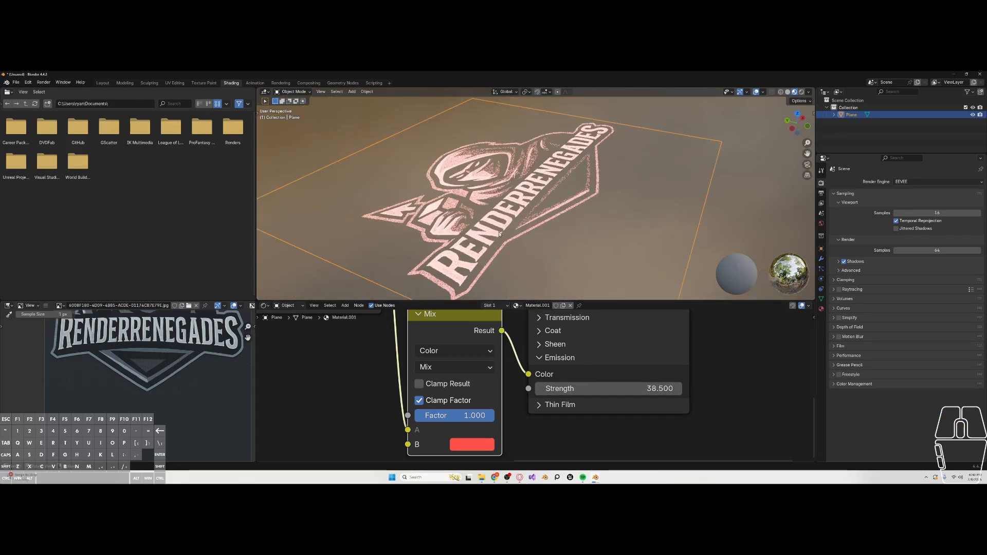
Step: Set the Color Ramp's black stop to position 0.047
middle_drag(420, 386, 568, 367)
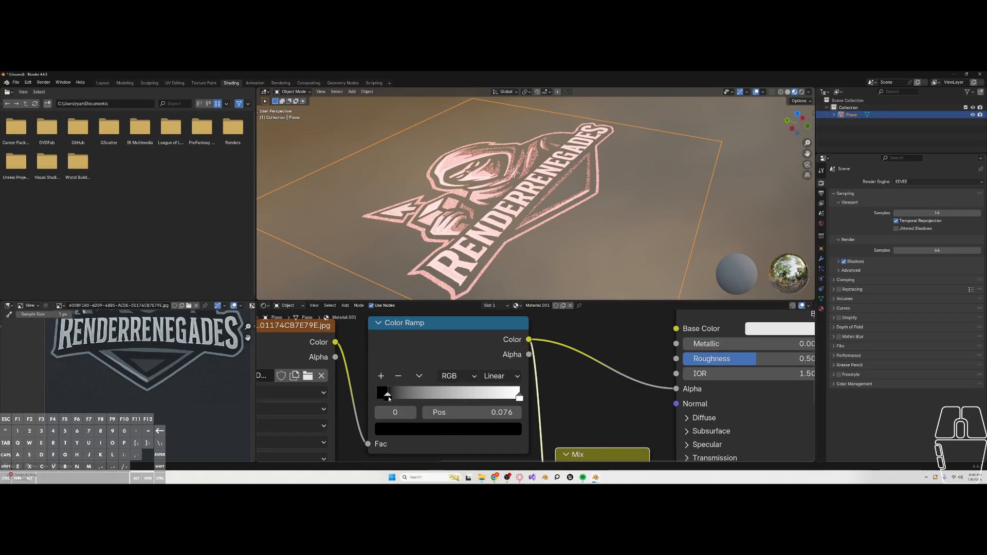
drag(389, 398, 383, 397)
scroll(604, 167, up, 3)
Step: Examine the glowing logo's outlines and transparent background on the plane from several angles and distances
middle_drag(604, 167, 569, 188)
scroll(538, 198, down, 4)
scroll(537, 198, up, 3)
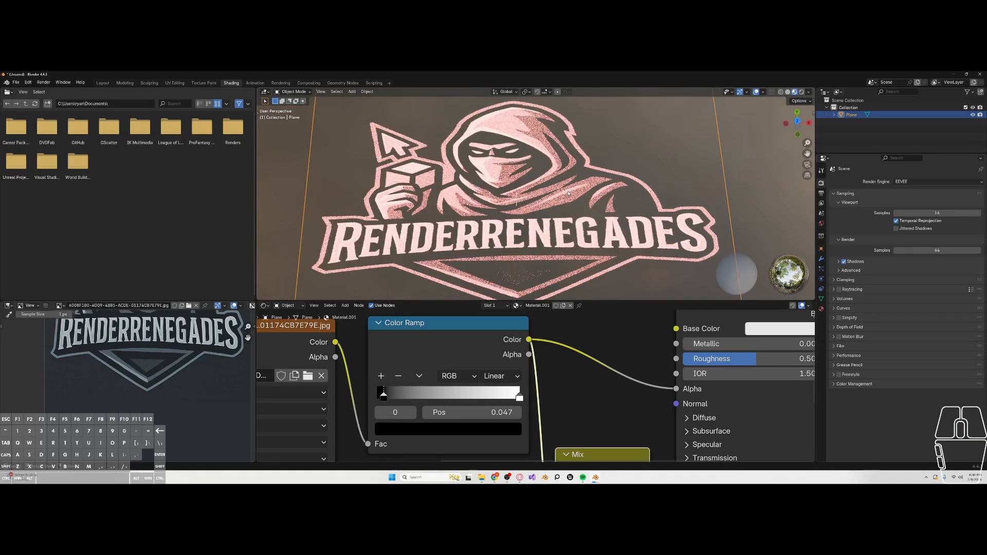
scroll(580, 149, down, 5)
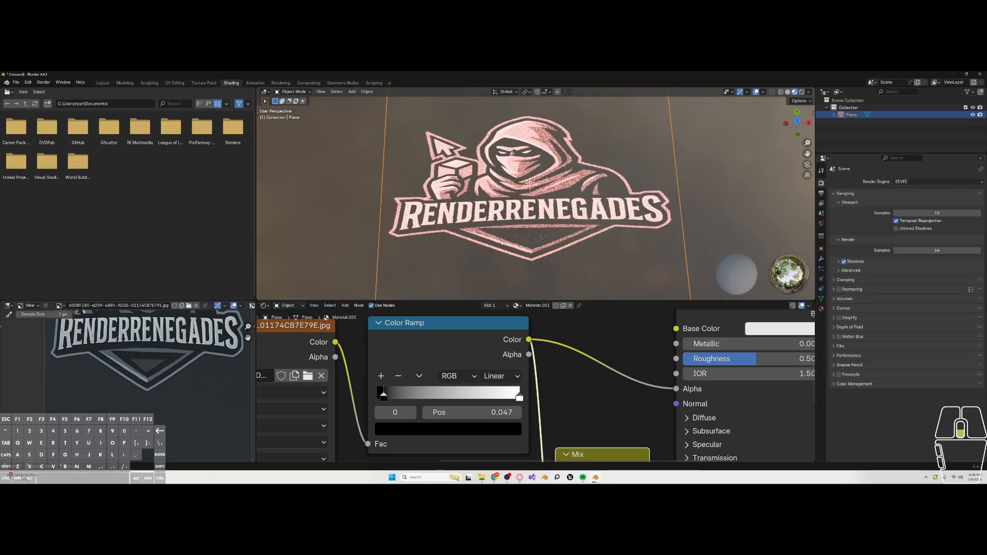
middle_drag(580, 149, 463, 248)
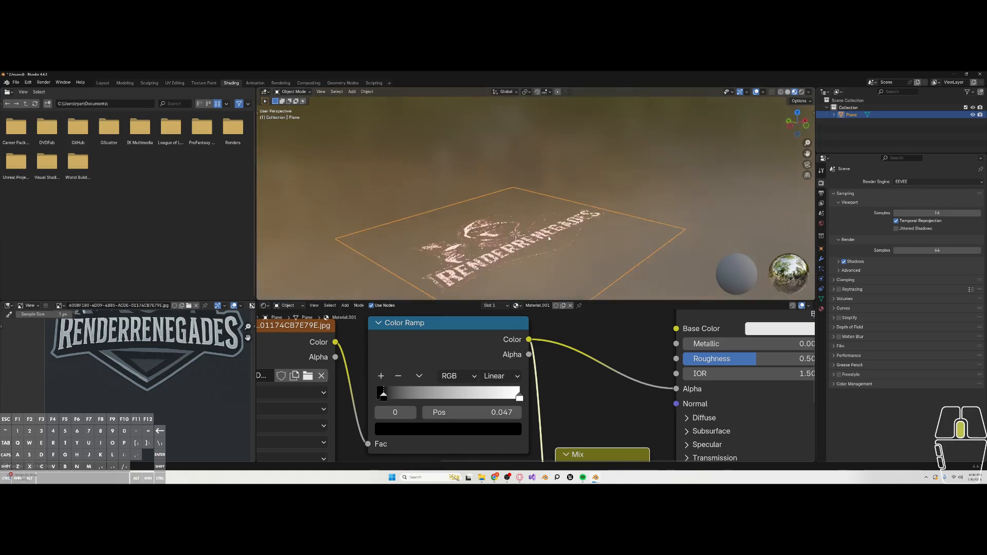
scroll(463, 249, up, 2)
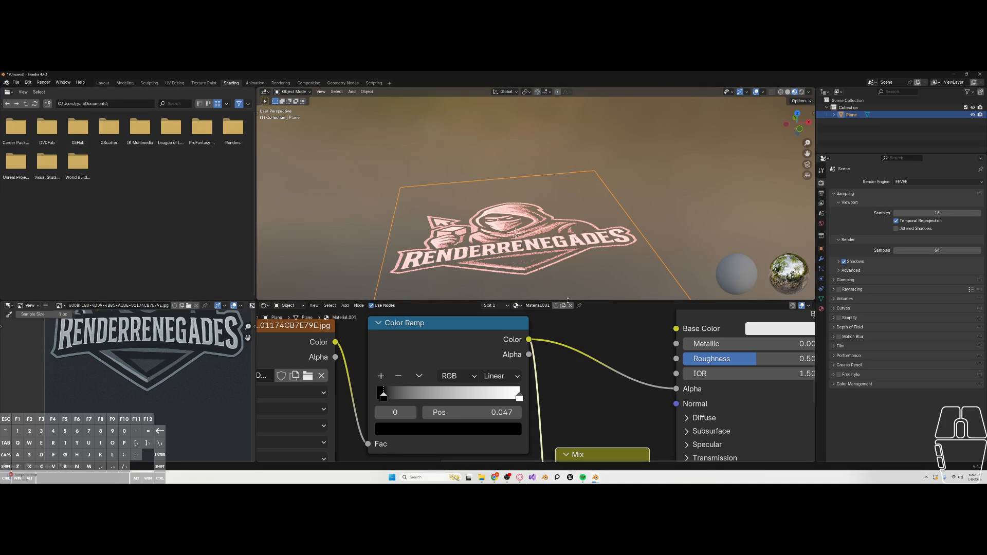
middle_drag(519, 252, 530, 225)
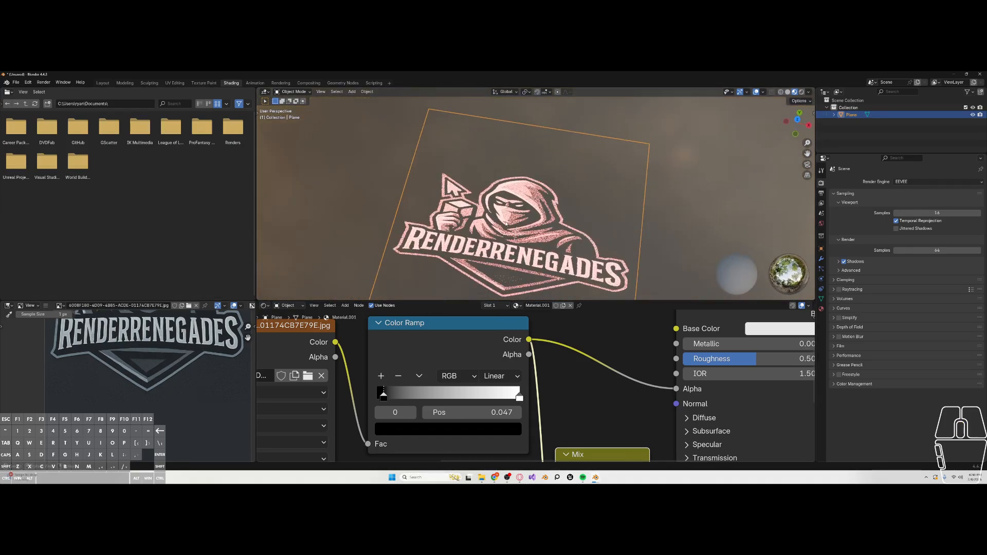
scroll(531, 225, down, 4)
scroll(530, 225, up, 3)
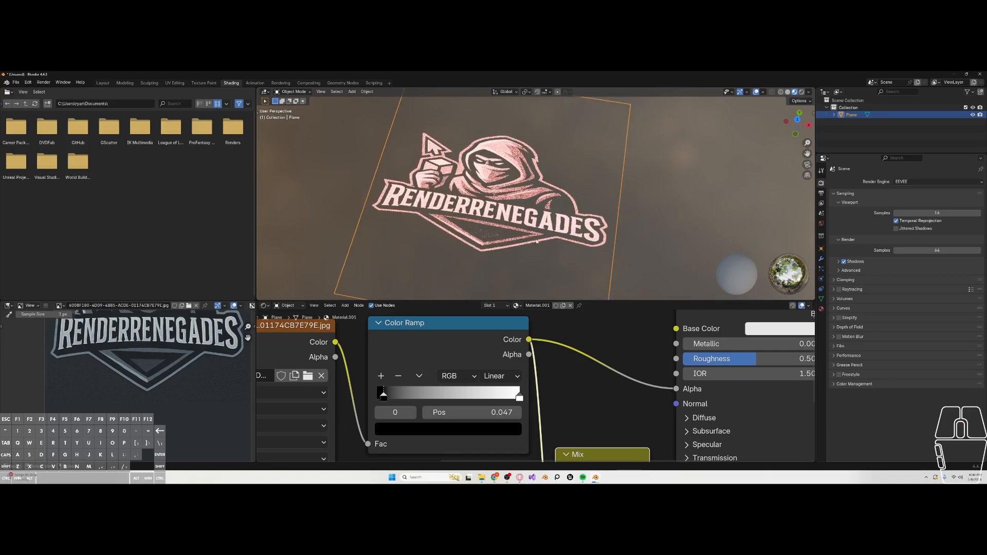
Step: Add an image texture with mapping and texture coordinate nodes to the Principled BSDF's Base Color and place them above the logo nodes
scroll(670, 345, down, 3)
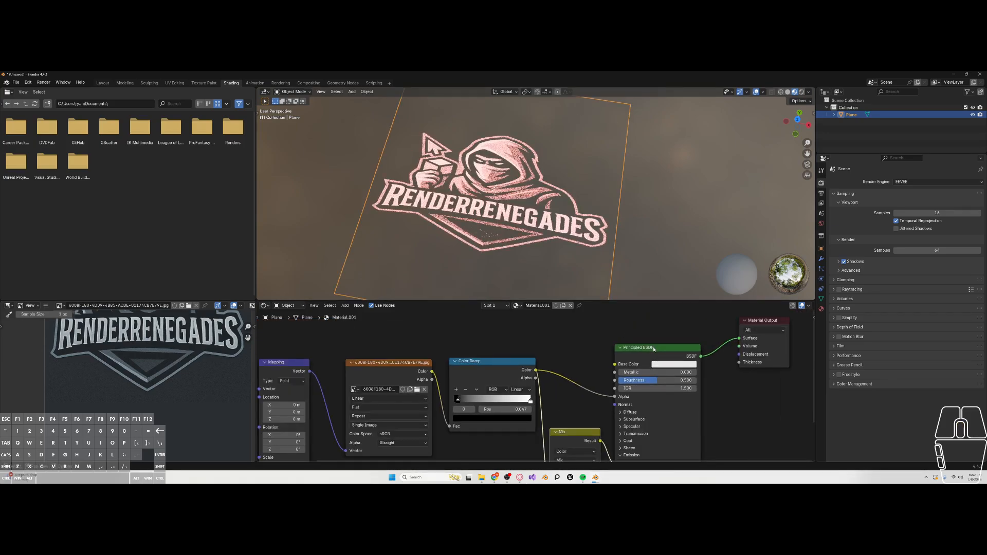
drag(654, 349, 658, 307)
middle_drag(619, 331, 636, 389)
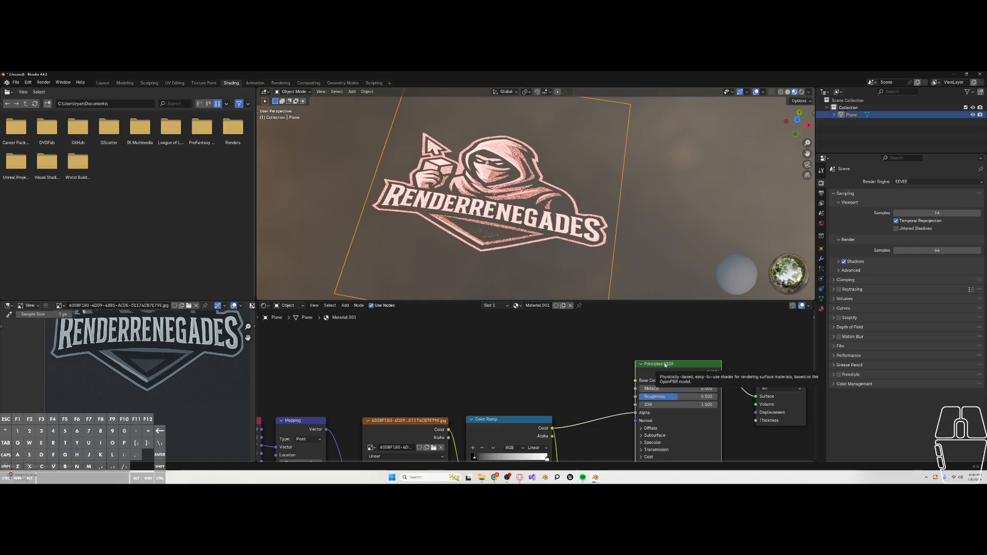
key(ctrl+t)
scroll(464, 347, down, 2)
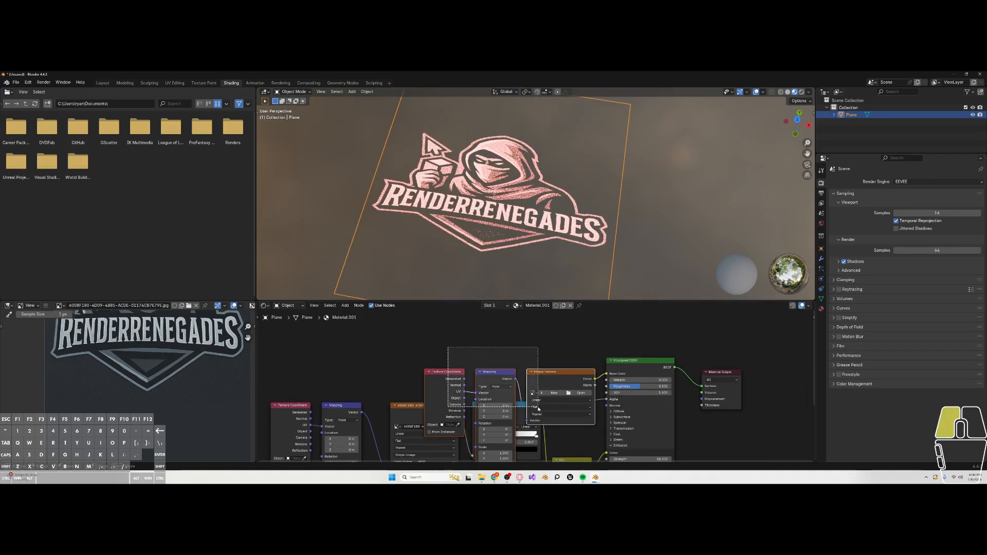
drag(555, 378, 458, 339)
Step: Load ScrollPaper.png from the 3D Design Level 2 Download Files' Textures folder on drive D into the new image texture
click(486, 354)
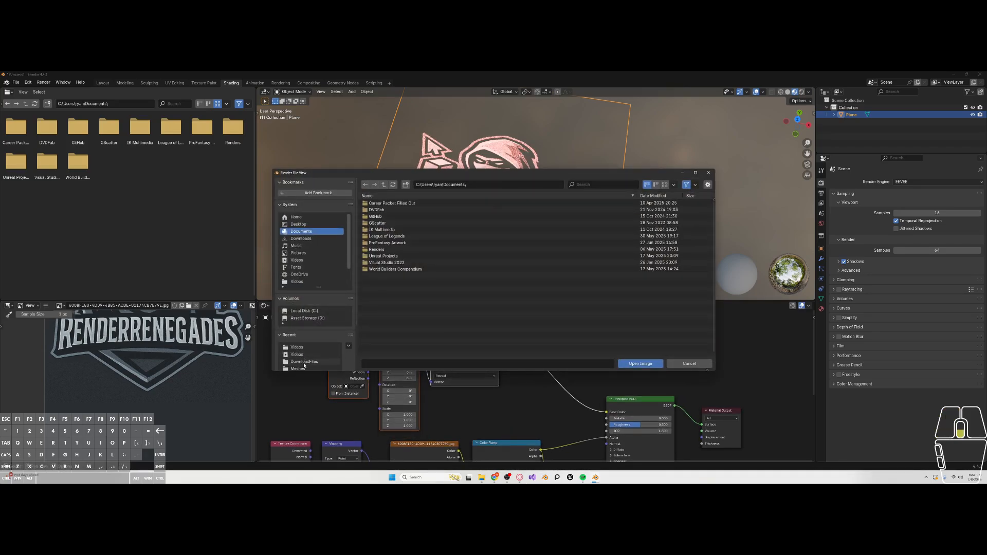
scroll(304, 366, down, 3)
scroll(310, 262, up, 2)
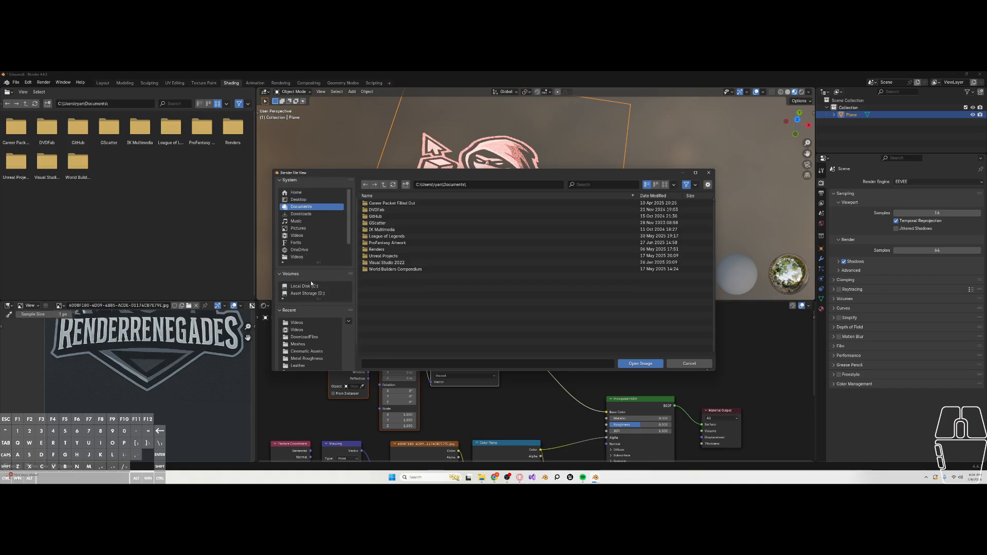
click(314, 293)
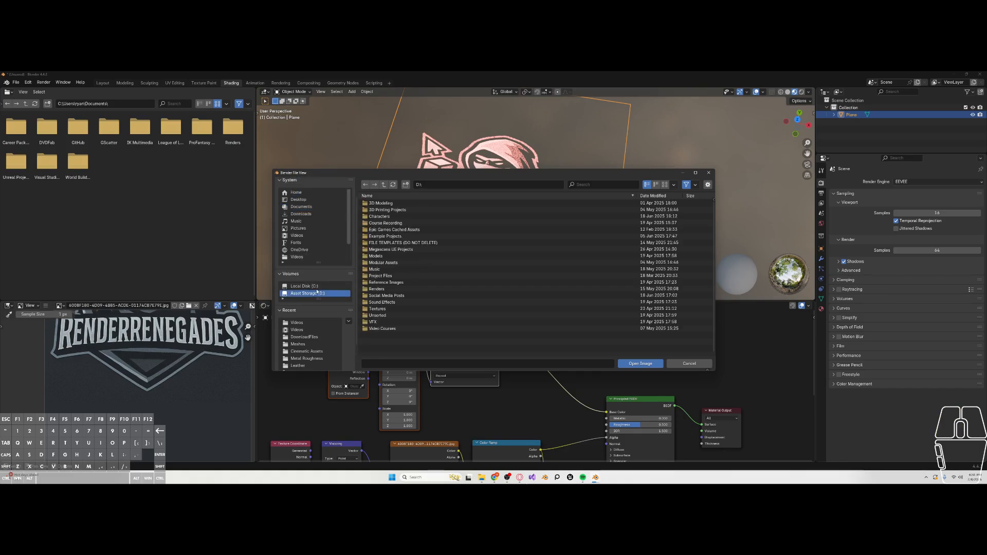
click(381, 329)
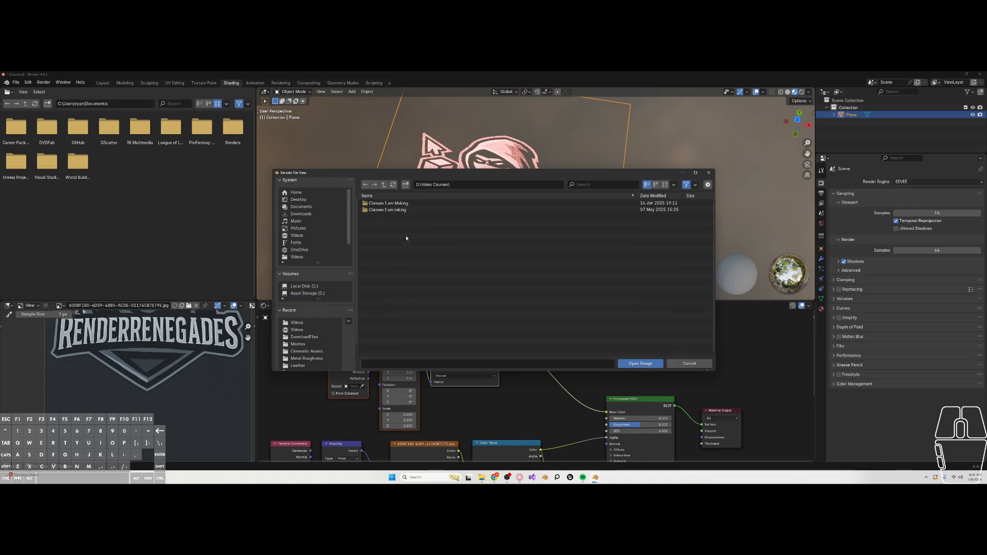
click(406, 203)
click(408, 203)
click(405, 203)
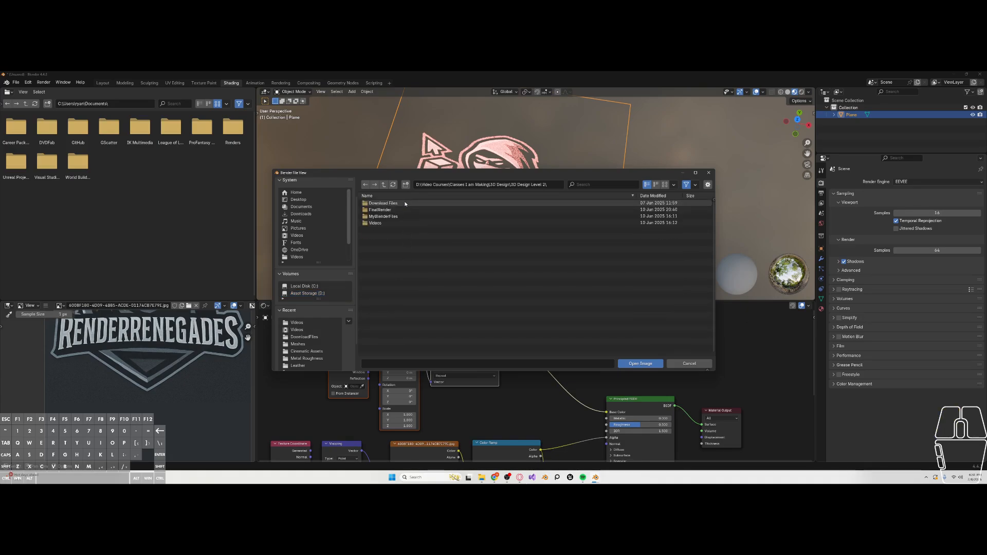
click(400, 203)
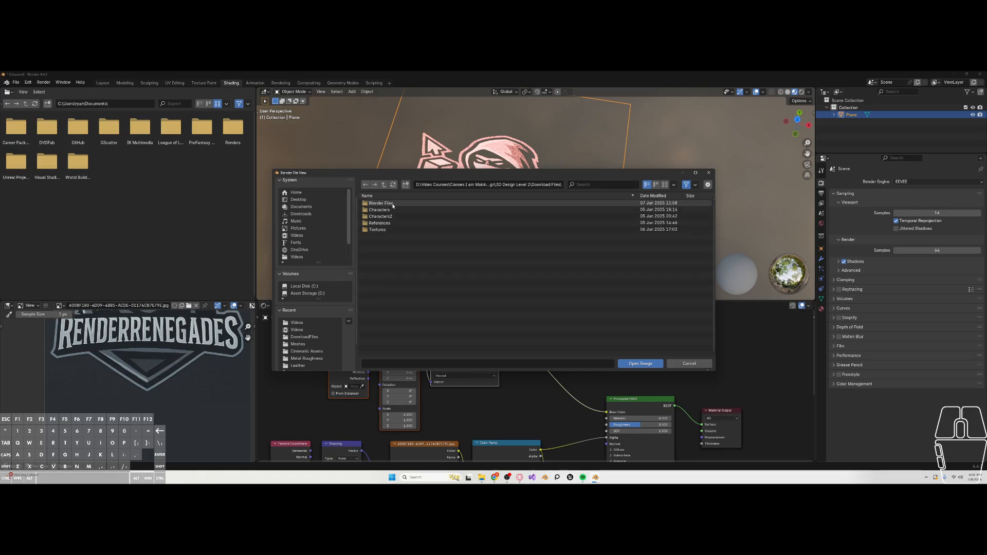
click(391, 230)
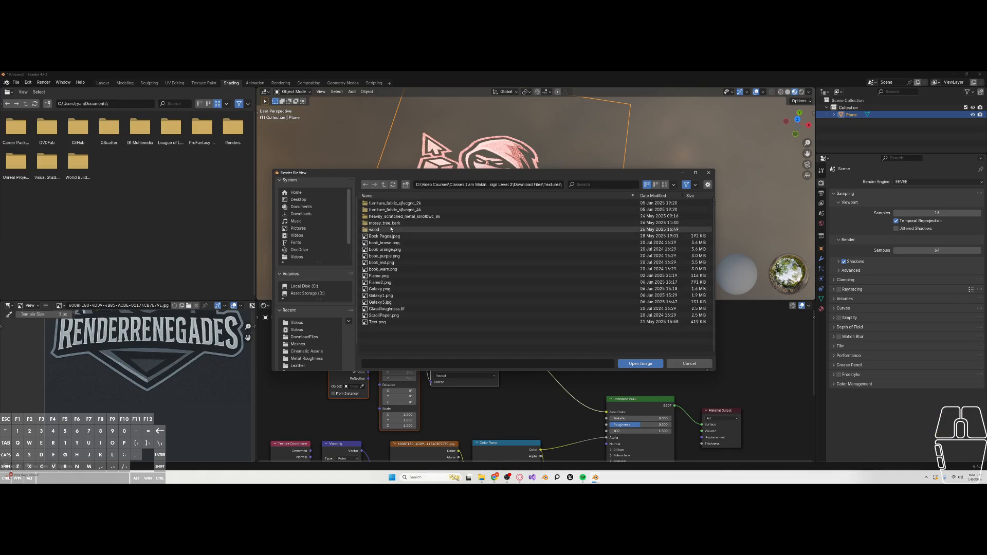
double_click(389, 315)
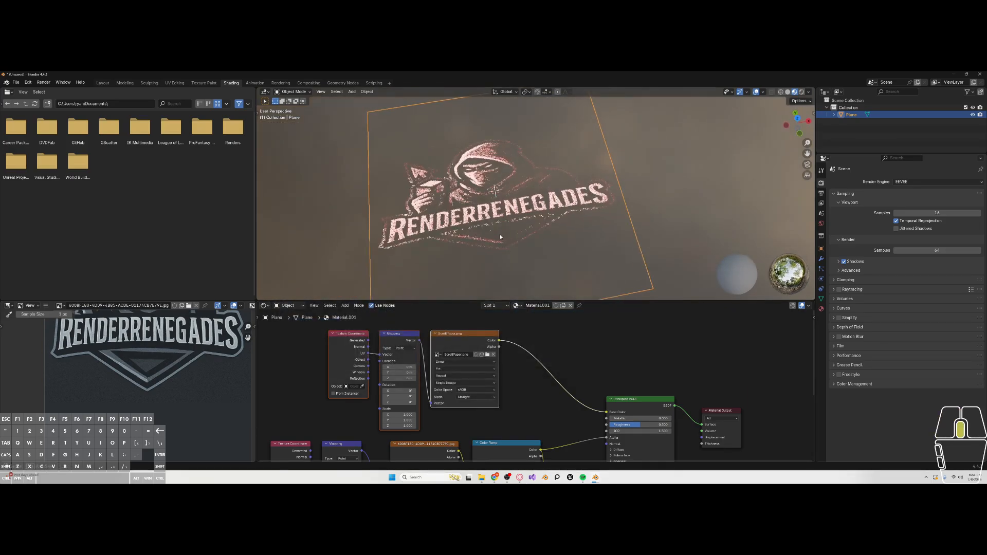
Step: Disconnect the Color Ramp from the Principled BSDF's Alpha input
middle_drag(501, 237, 566, 293)
middle_drag(540, 370, 540, 371)
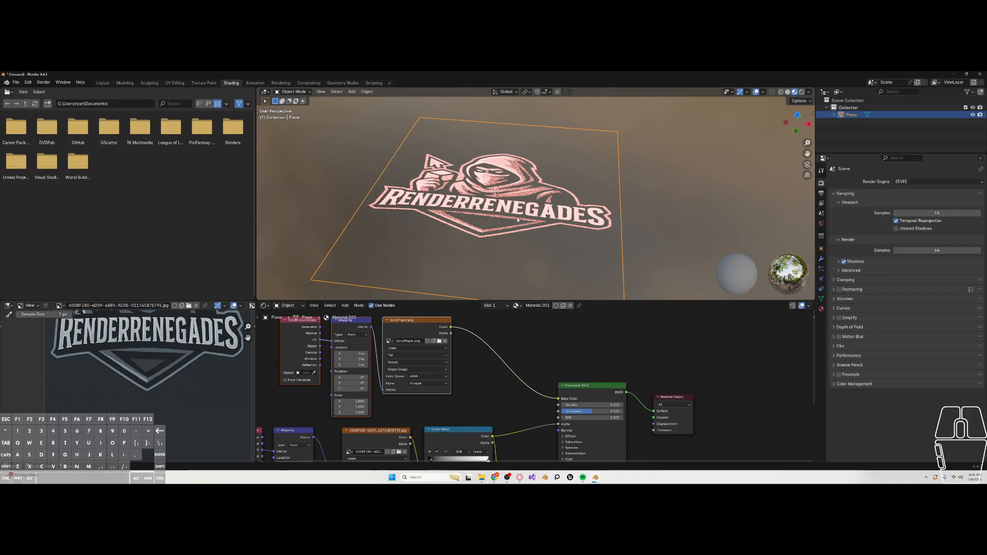
scroll(534, 232, up, 2)
middle_drag(557, 417, 520, 381)
scroll(520, 381, up, 3)
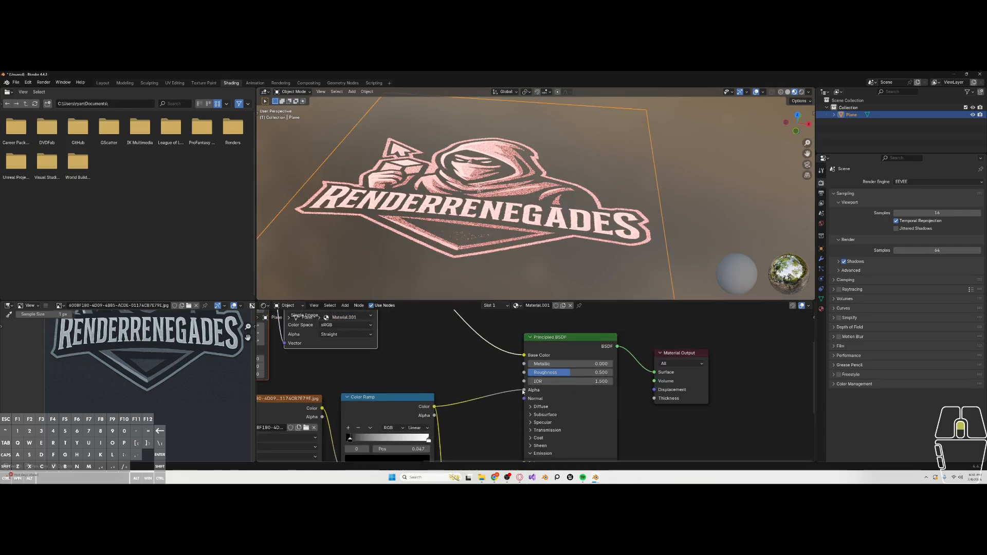
drag(525, 390, 455, 373)
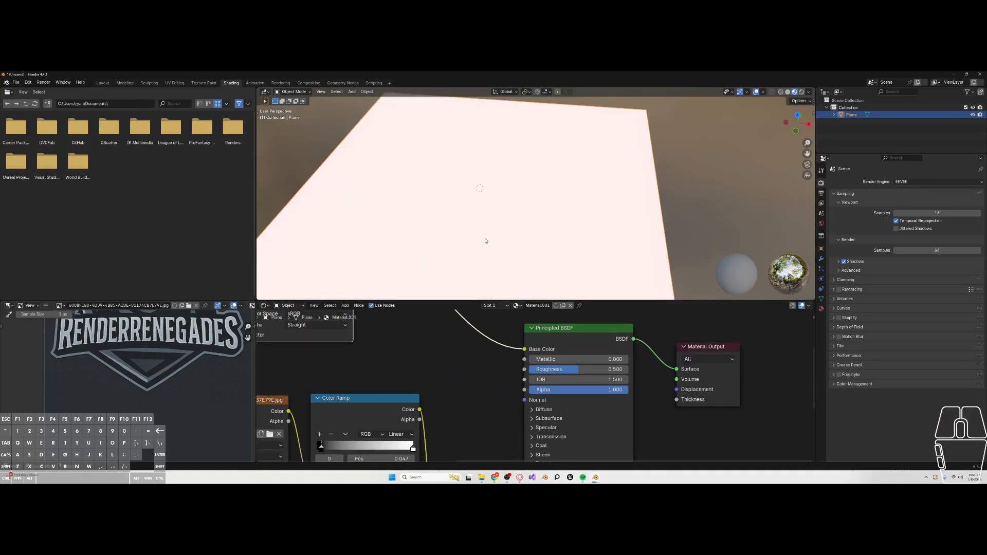
Step: Set the Mix node's blending mode to Multiply
middle_drag(487, 241, 525, 246)
middle_drag(463, 422, 468, 466)
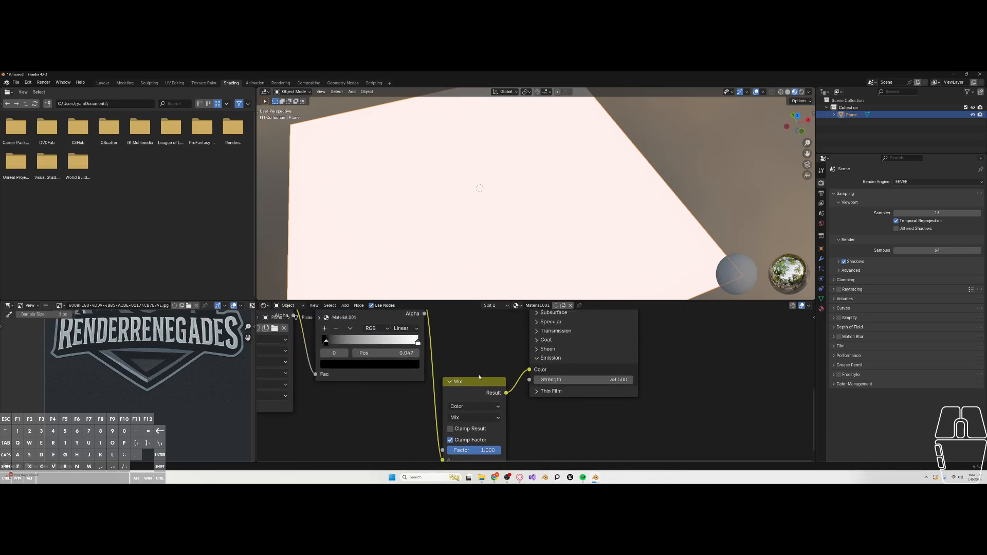
click(473, 417)
click(467, 337)
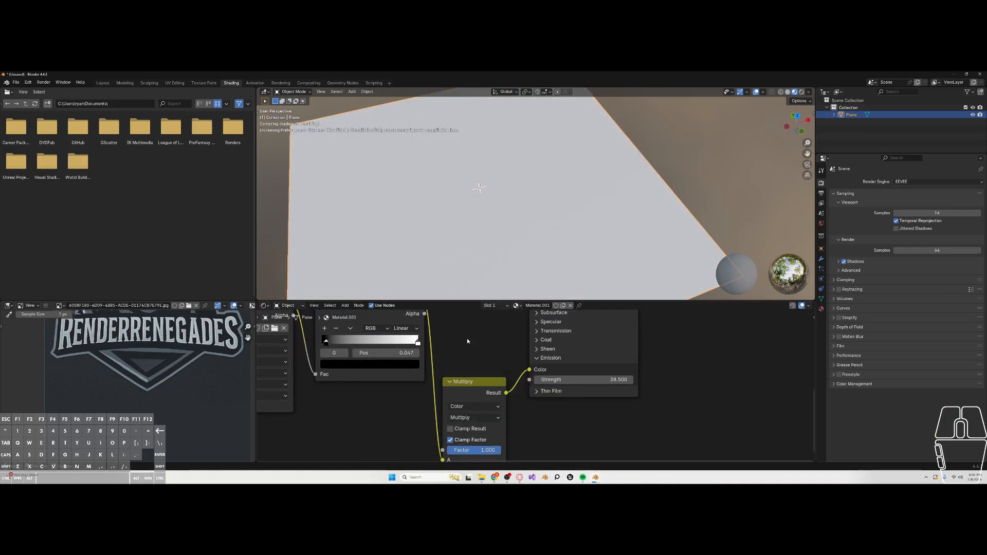
Step: Examine how the red emissive logo blends over the scroll paper on the plane from different angles and distances
scroll(511, 228, down, 5)
scroll(545, 188, down, 3)
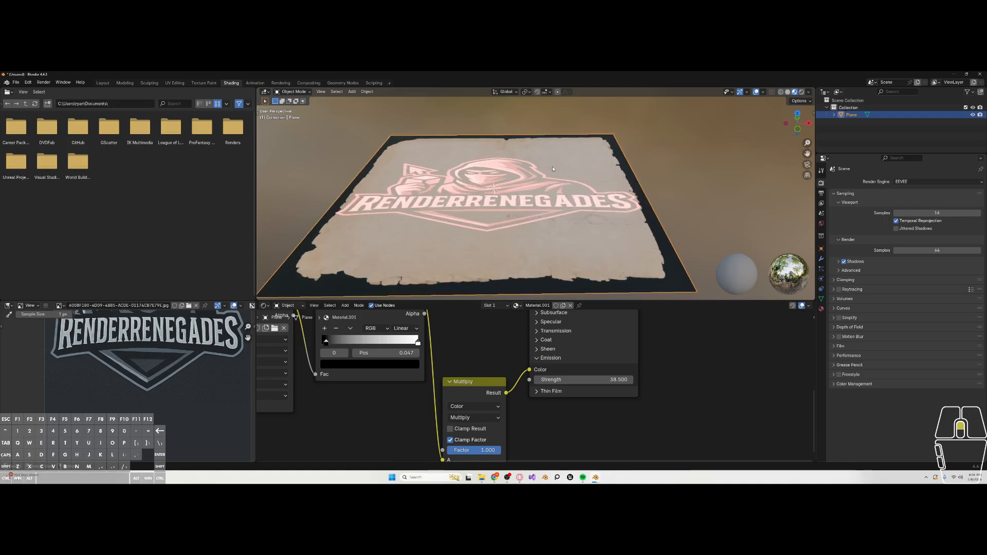
middle_drag(552, 165, 554, 184)
scroll(624, 183, up, 4)
scroll(619, 215, down, 3)
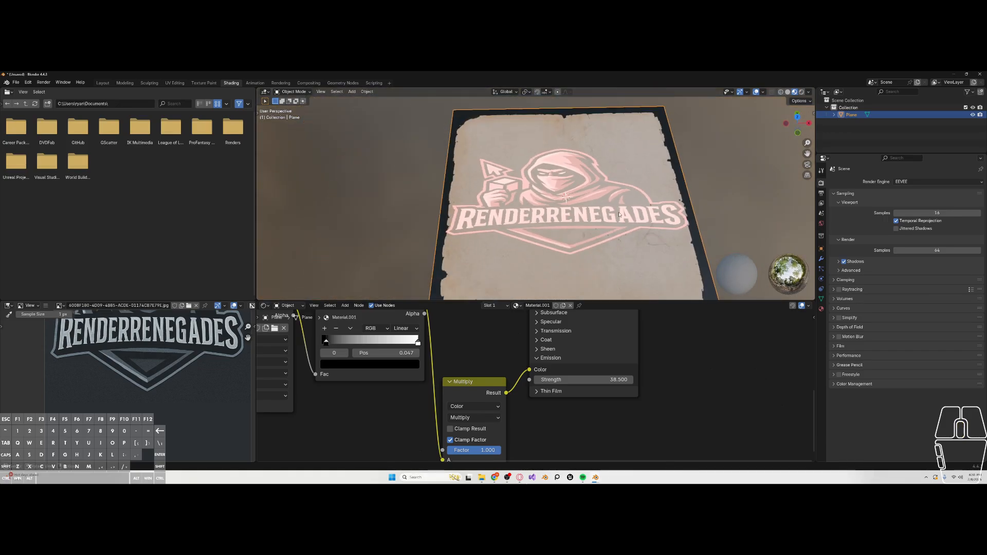
drag(387, 135, 801, 259)
scroll(562, 206, up, 3)
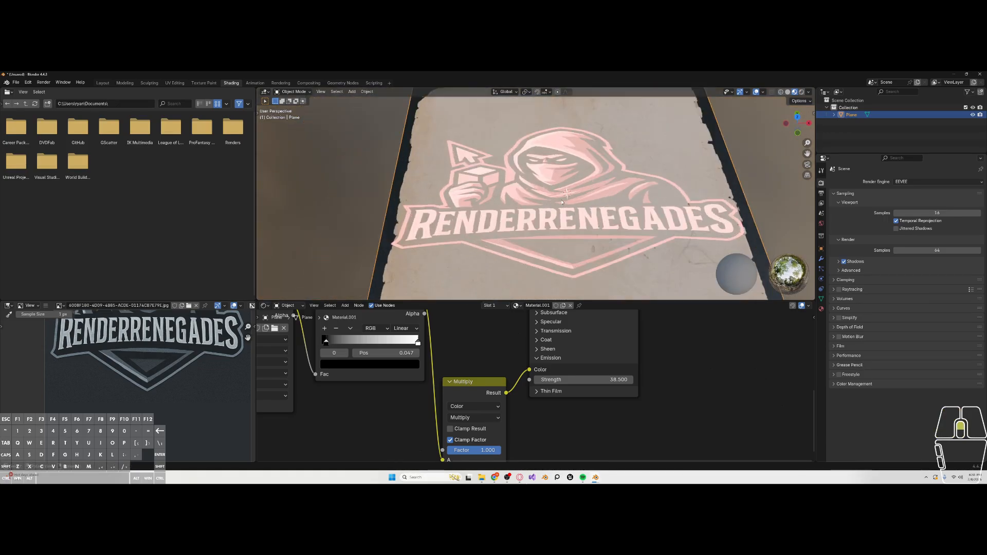
Step: Examine the node connections of the scroll paper and logo textures together with the plane's torn paper edges
middle_drag(482, 338, 484, 373)
scroll(479, 359, down, 3)
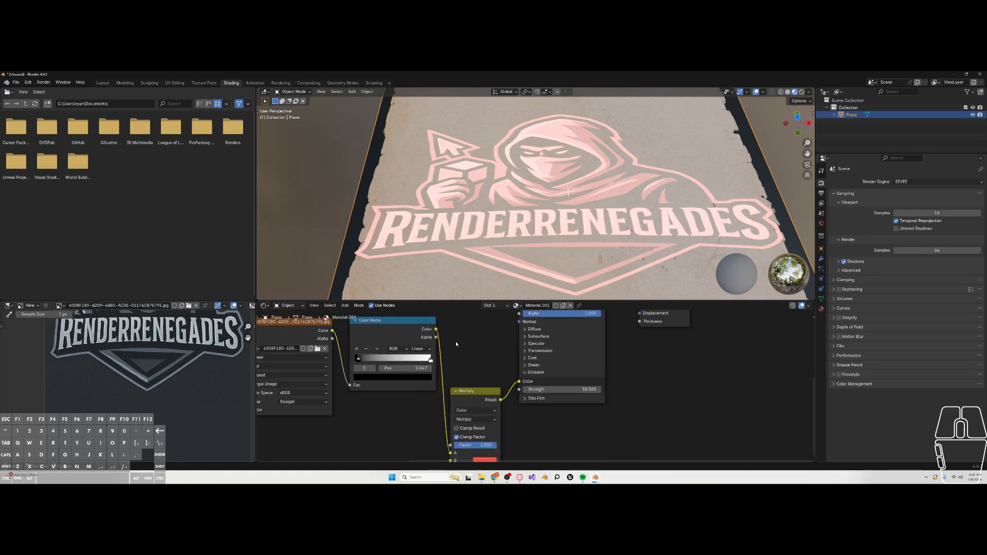
middle_drag(456, 341, 437, 351)
middle_drag(493, 211, 524, 202)
middle_drag(467, 389, 455, 486)
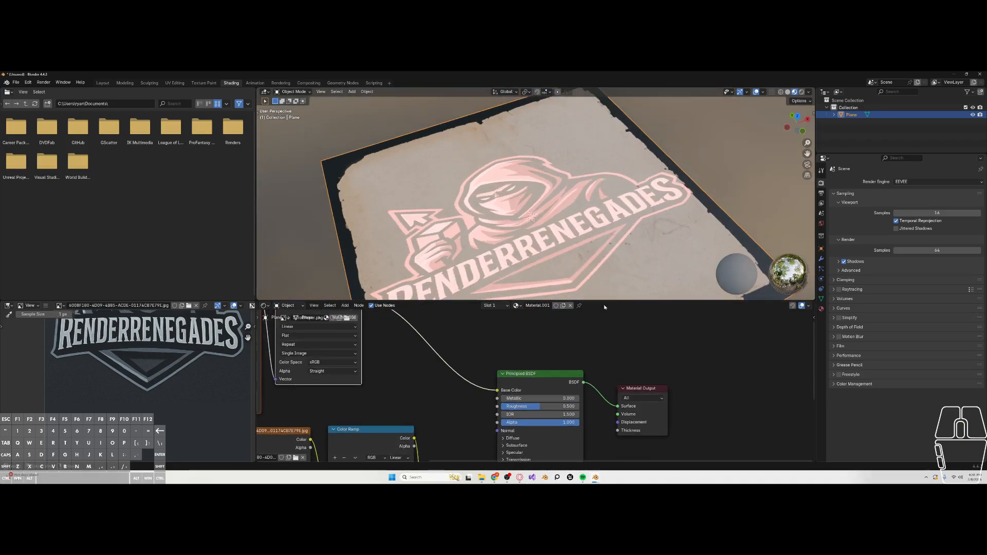
scroll(586, 170, down, 4)
scroll(565, 205, up, 2)
middle_drag(527, 264, 497, 231)
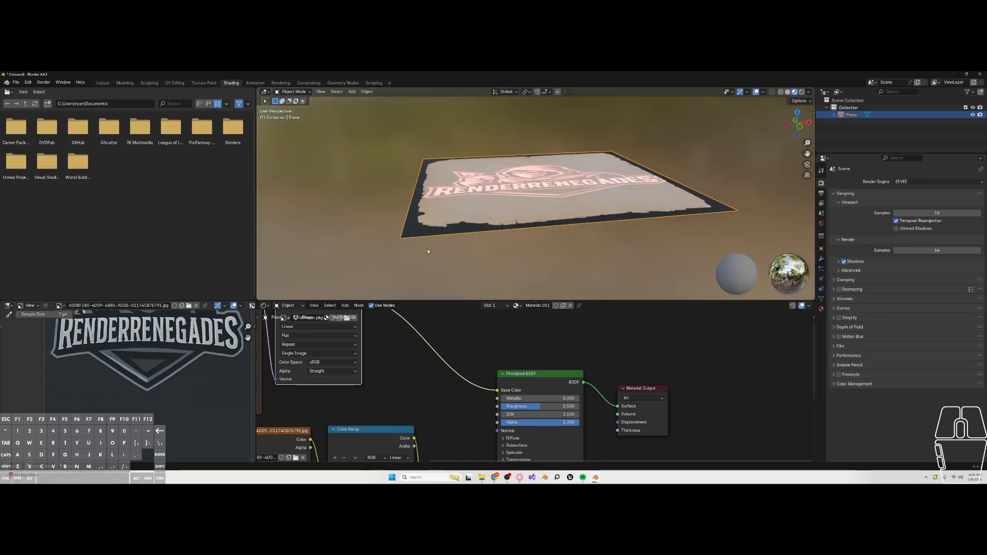
scroll(401, 207, up, 3)
drag(376, 194, 491, 269)
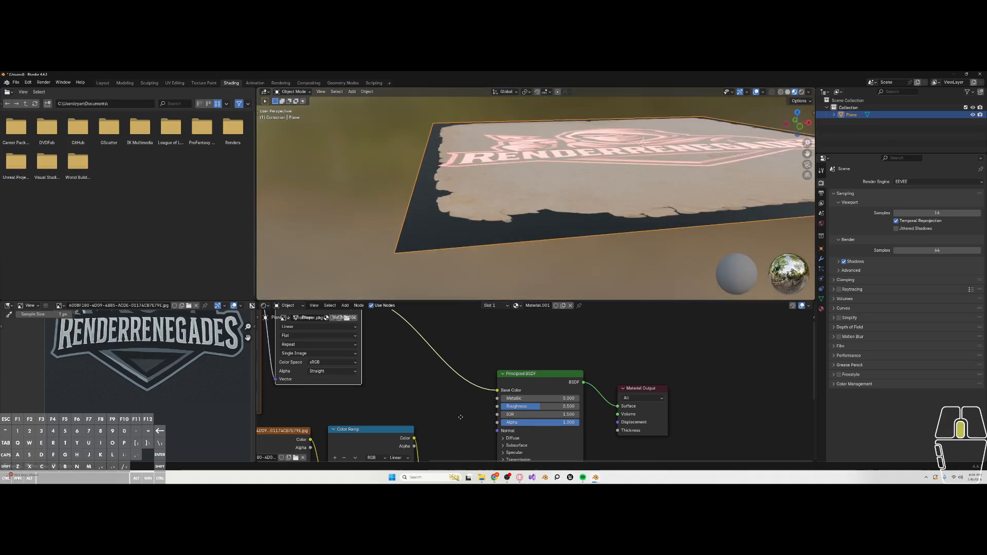
middle_drag(461, 417, 404, 334)
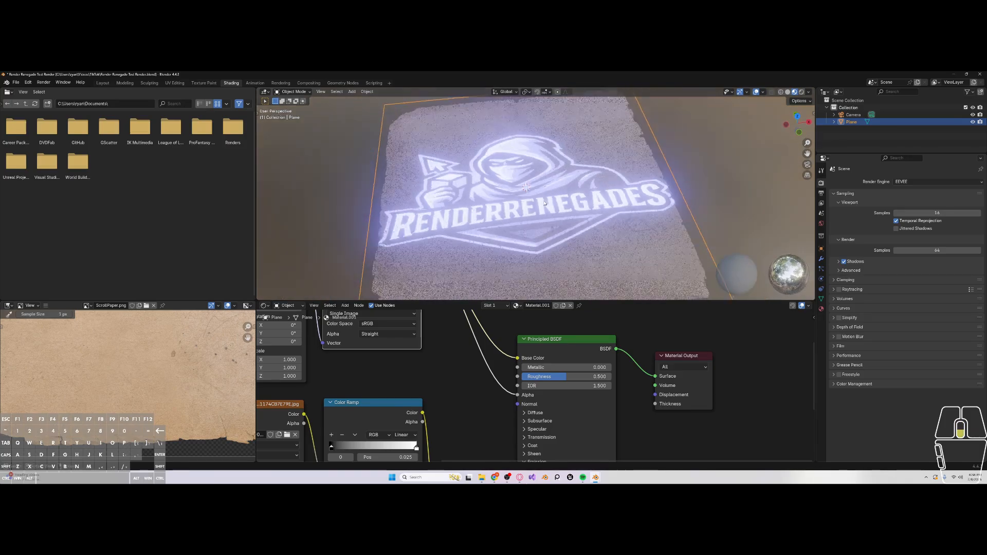
Step: Disconnect the scroll paper texture from the Principled BSDF's Alpha input and connect it back again
middle_drag(426, 321, 442, 397)
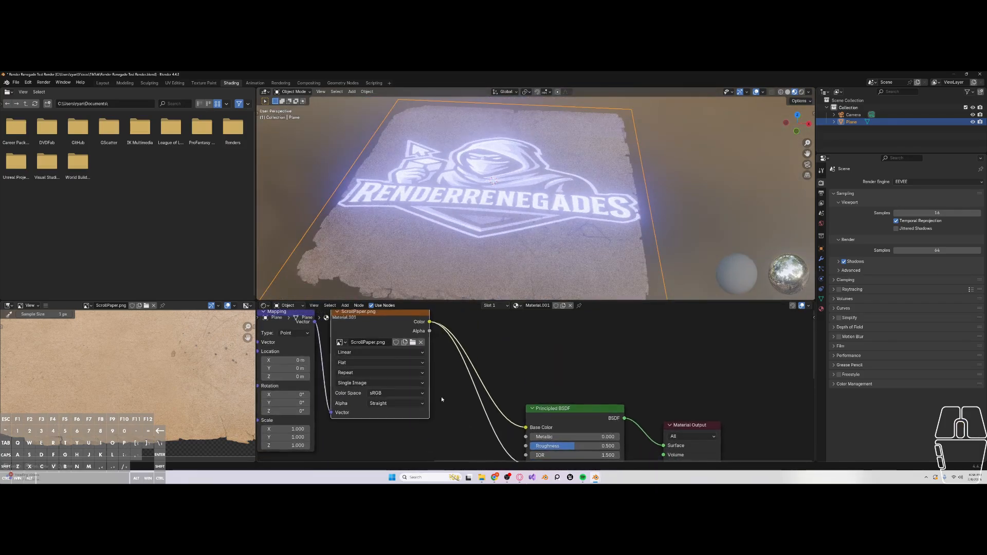
scroll(496, 391, down, 3)
scroll(551, 449, up, 4)
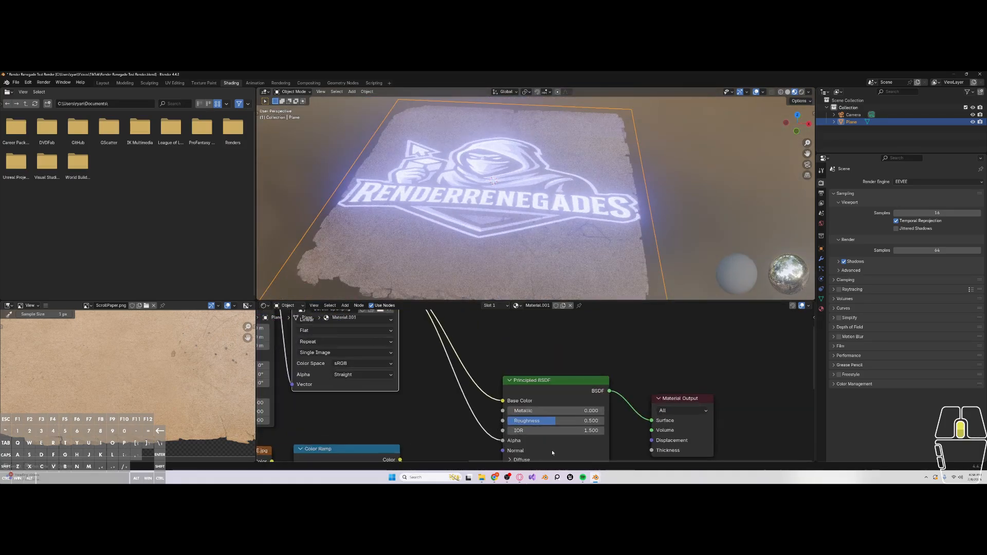
middle_drag(551, 449, 565, 431)
drag(517, 423, 478, 401)
middle_drag(463, 360, 501, 459)
middle_drag(473, 395, 450, 360)
drag(429, 347, 532, 378)
middle_drag(591, 298, 659, 202)
click(698, 195)
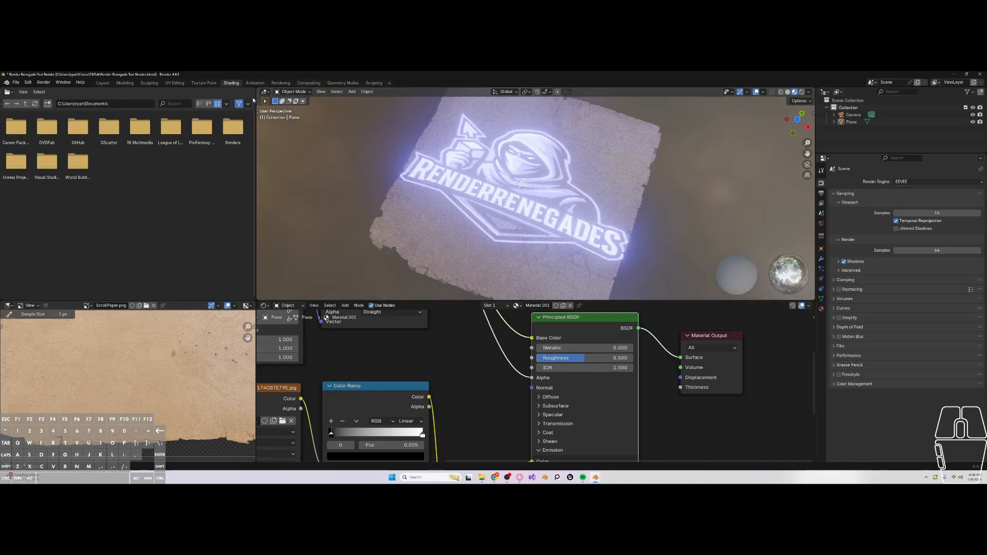
Step: Render the frame and inspect the glowing logo in the render result at different zoom levels
key(F12)
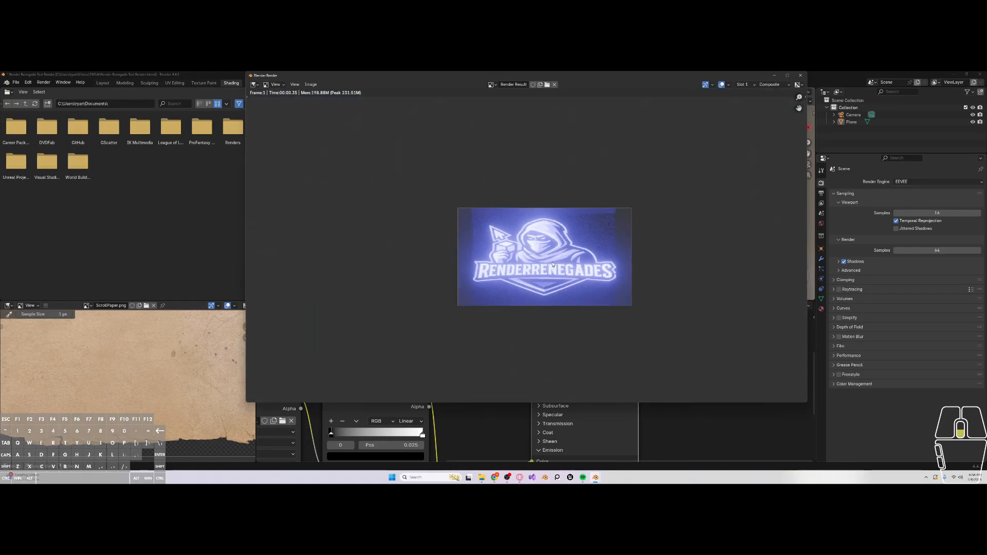
scroll(552, 265, up, 4)
scroll(669, 242, up, 2)
scroll(633, 249, down, 3)
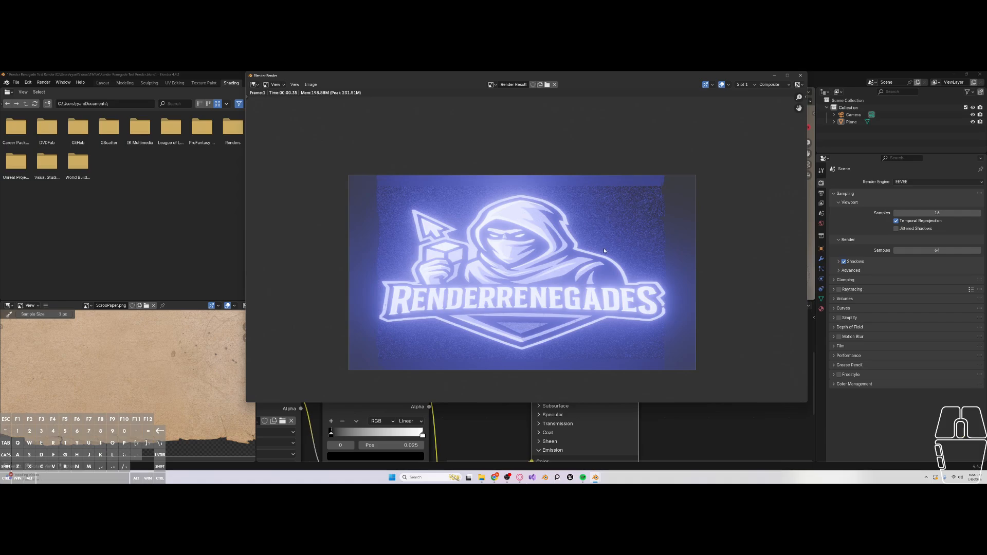
scroll(704, 204, up, 3)
scroll(612, 210, down, 4)
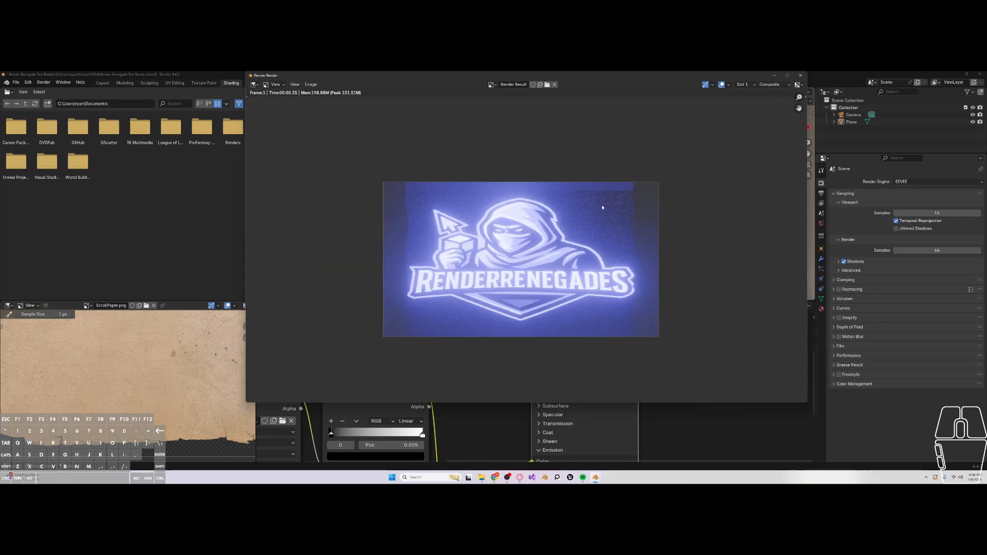
scroll(565, 232, up, 2)
scroll(532, 238, up, 3)
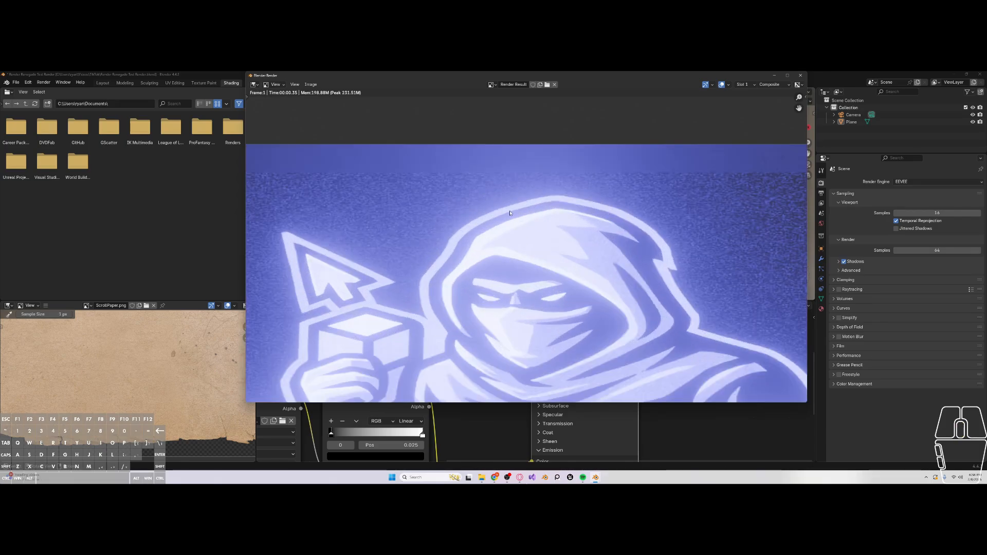
scroll(531, 255, down, 4)
scroll(531, 272, up, 2)
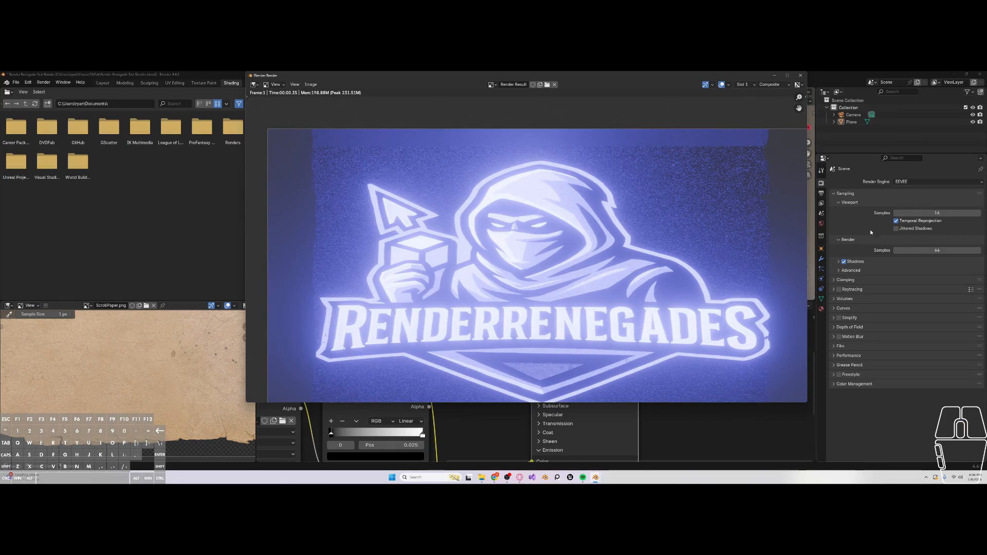
scroll(467, 264, down, 2)
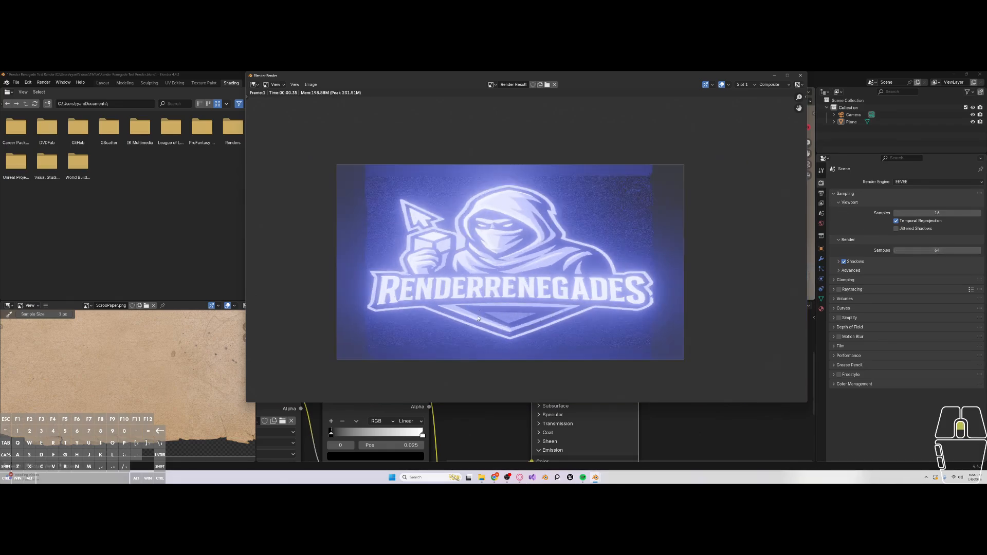
scroll(461, 329, up, 2)
scroll(459, 248, down, 2)
scroll(625, 207, up, 1)
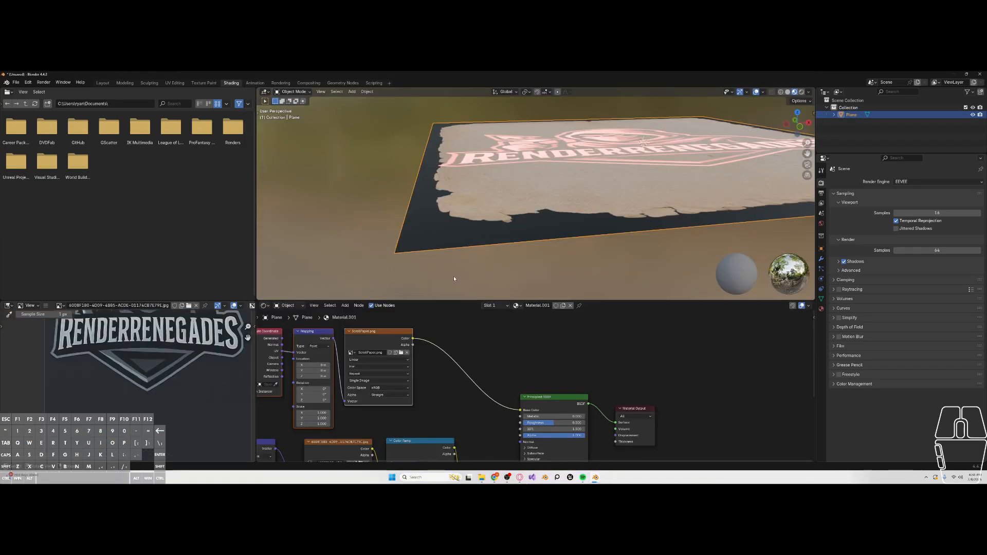
Step: Disconnect the scroll paper texture from Base Color and connect the Color Ramp's Color output to the Principled BSDF's Alpha input
scroll(589, 188, up, 8)
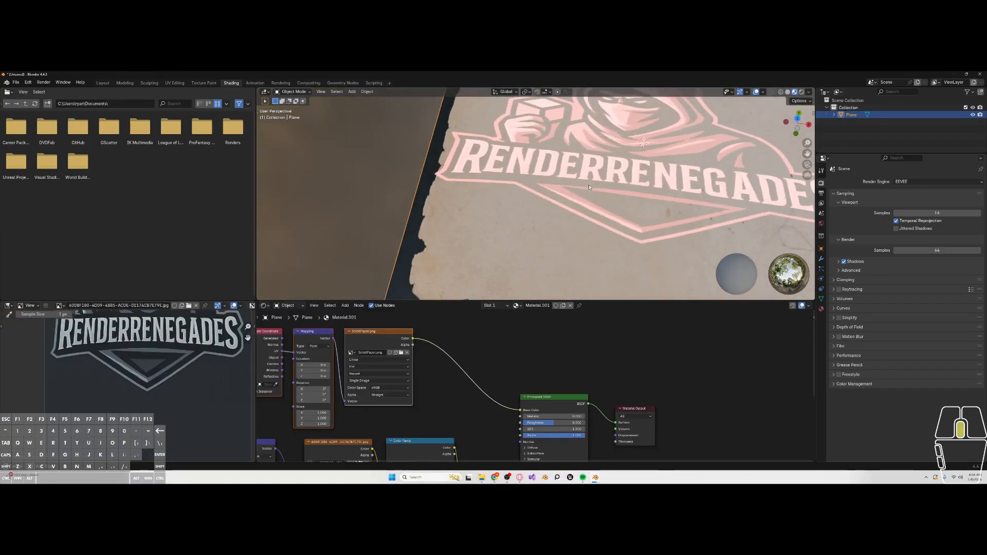
mouse_move(524, 410)
mouse_down()
mouse_move(509, 396)
mouse_move(529, 407)
mouse_up()
scroll(529, 432, down, 2)
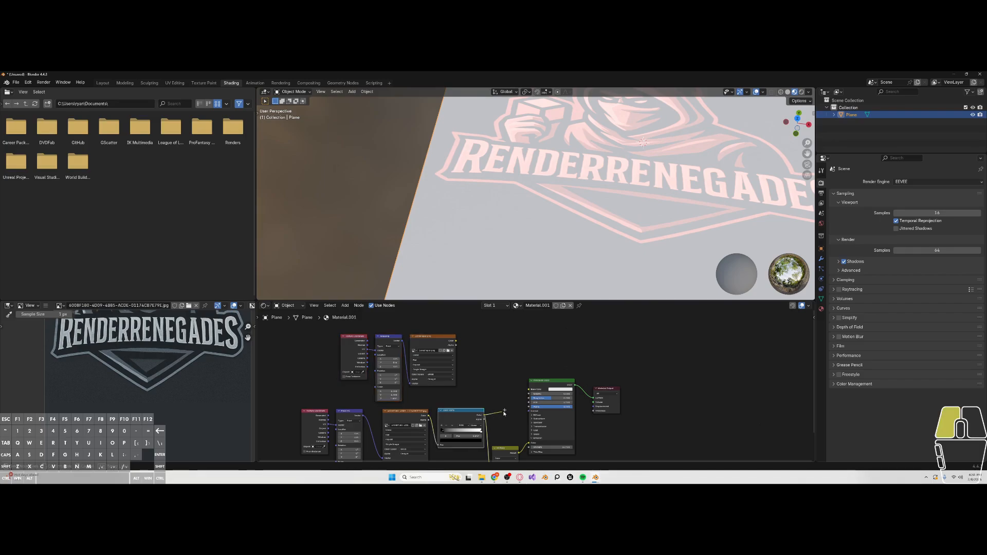
scroll(556, 166, down, 5)
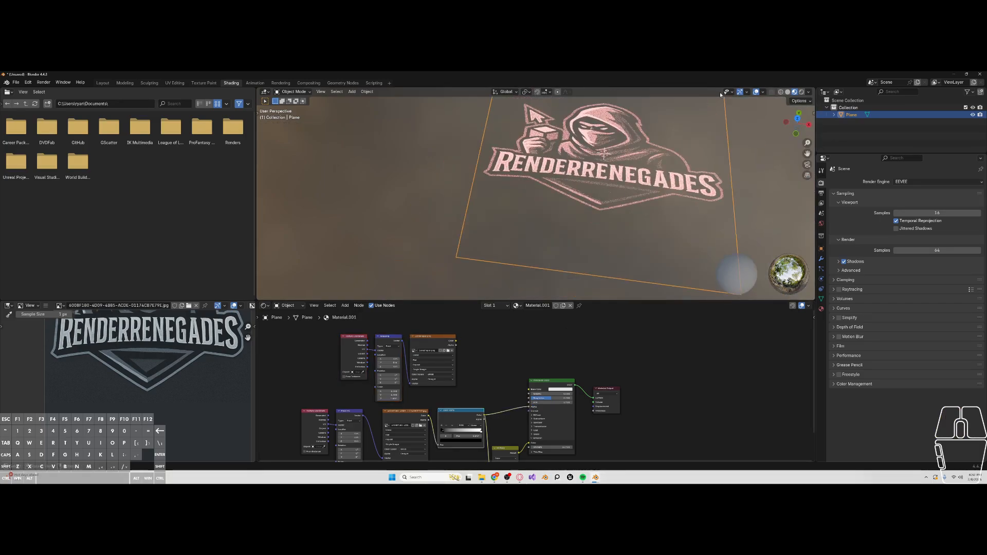
Step: Raise the Principled BSDF's emission strength to about 39.3
scroll(725, 125, up, 3)
scroll(573, 402, up, 6)
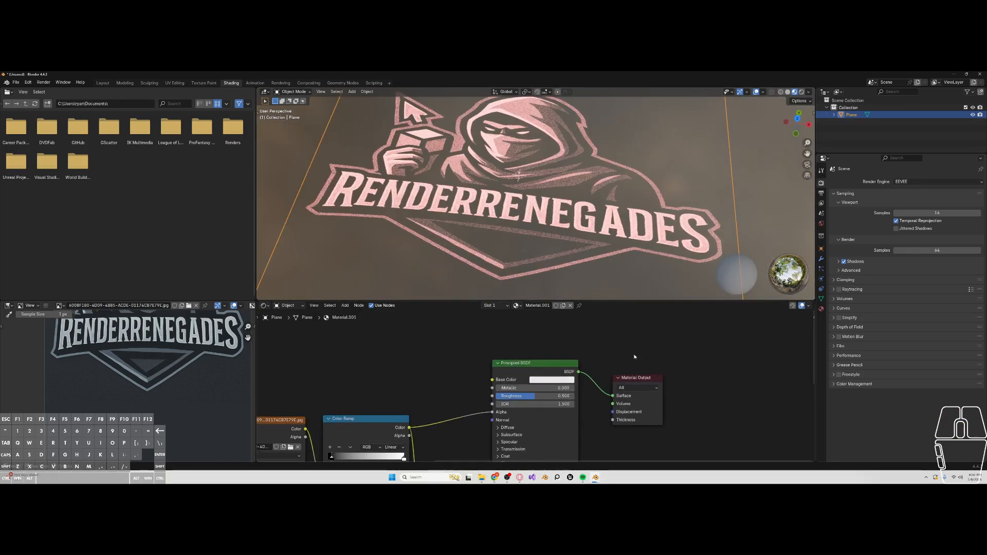
scroll(590, 212, down, 3)
scroll(590, 212, up, 2)
mouse_move(590, 212)
middle_down()
mouse_move(616, 194)
mouse_move(596, 200)
middle_up()
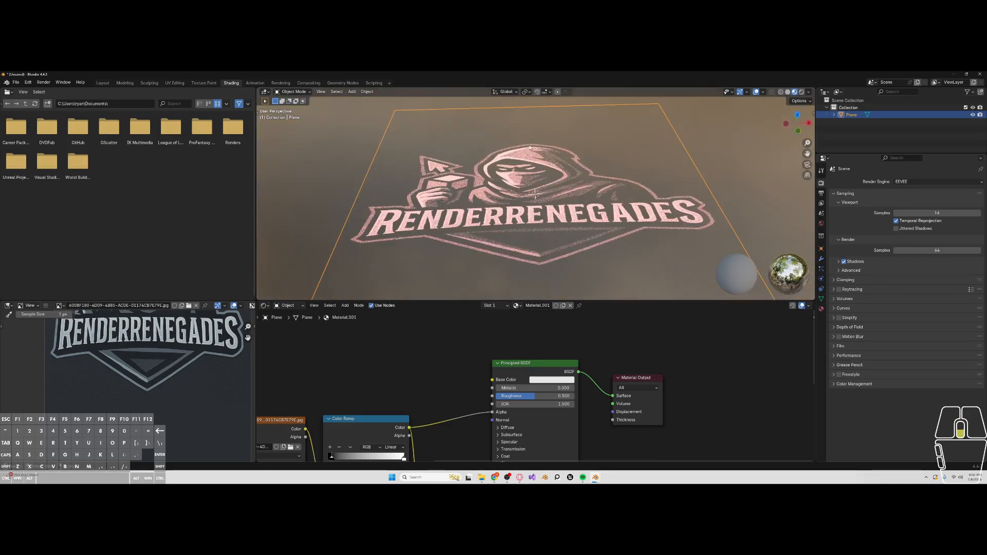
scroll(597, 201, down, 3)
middle_drag(453, 430, 442, 325)
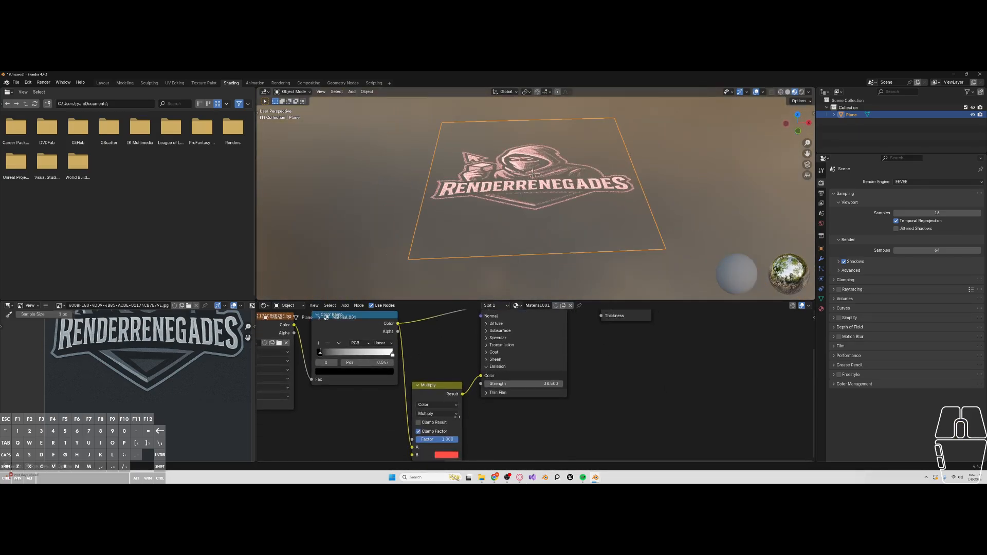
drag(509, 380, 520, 381)
Step: Enable nodes for compositing and space the Render Layers and Composite nodes farther apart
click(309, 83)
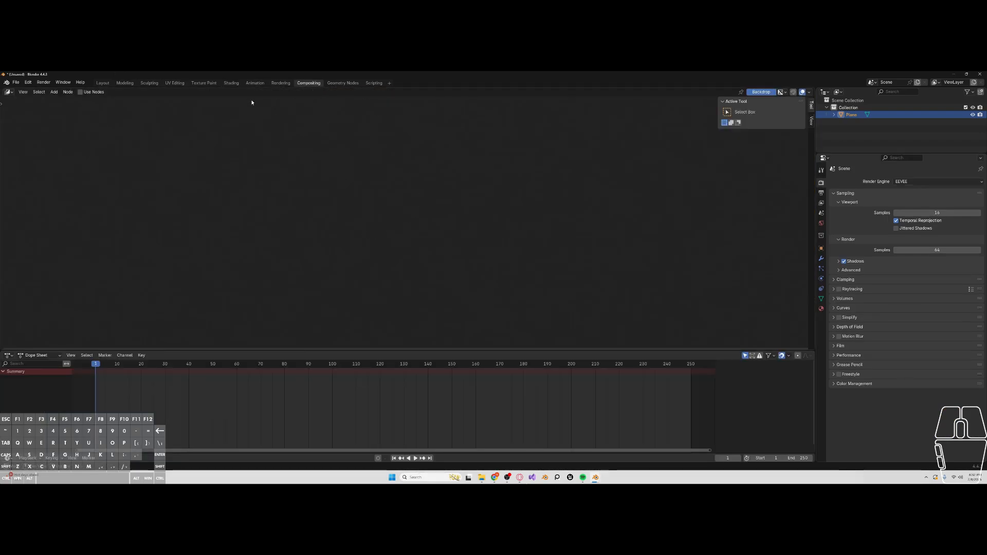
click(80, 92)
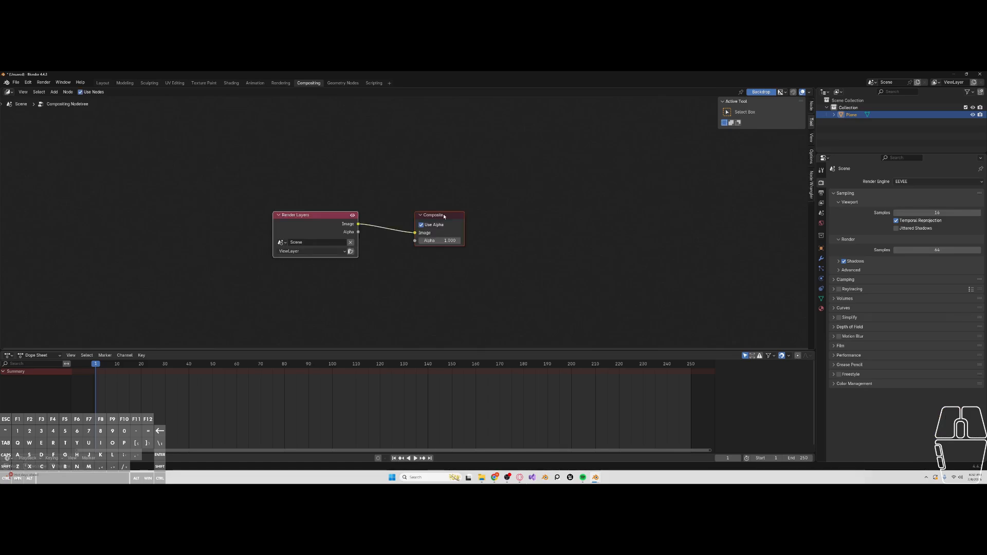
middle_drag(385, 270, 496, 304)
drag(407, 249, 214, 249)
scroll(357, 311, up, 1)
middle_drag(357, 311, 414, 307)
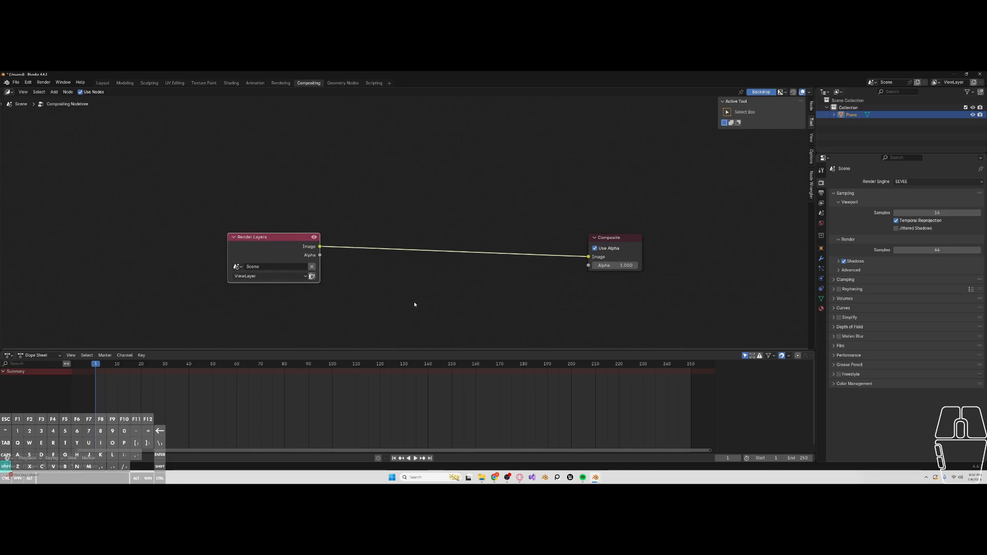
key(shift+a)
click(402, 297)
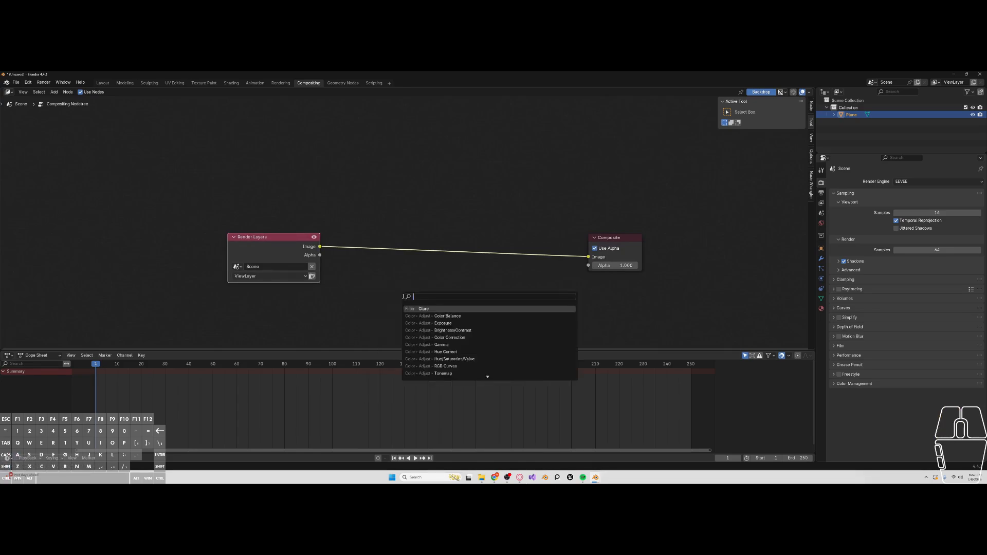
click(431, 316)
click(336, 246)
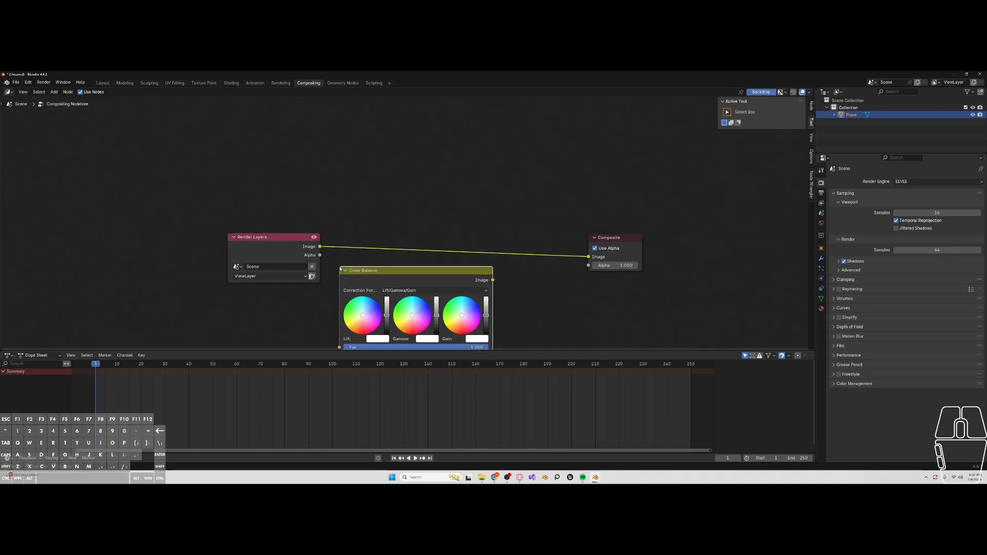
key(x)
Step: Insert a Glare node between Render Layers and Composite and set its glare type to Bloom
key(shift+a)
click(362, 271)
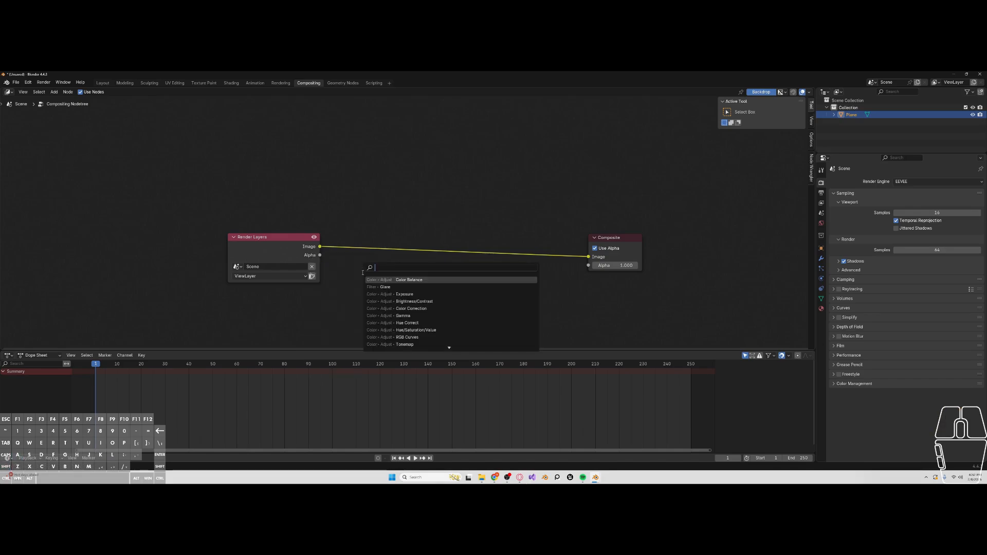
click(399, 287)
click(427, 212)
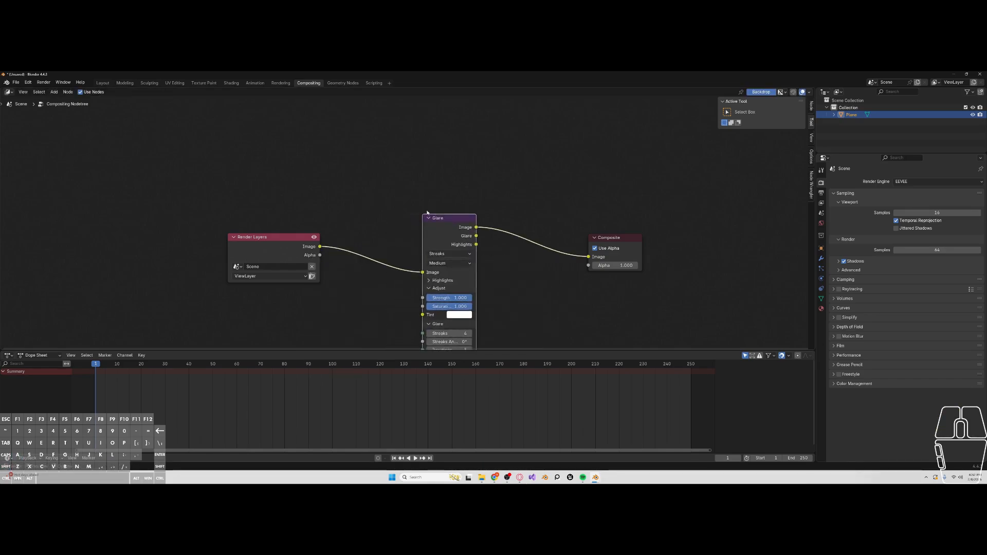
click(444, 254)
click(446, 273)
key(Home)
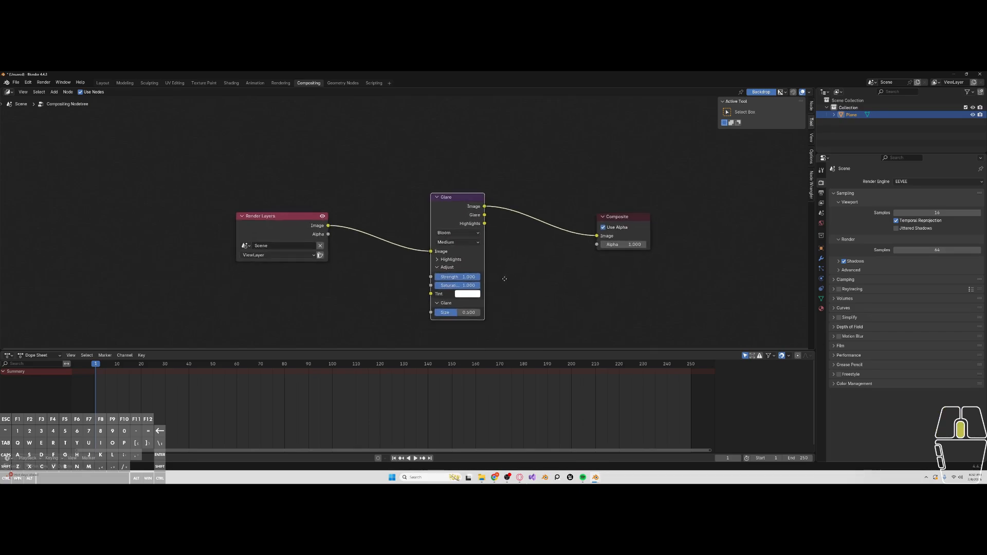
Step: Return to the Shading workspace and enable the compositor for the 3D viewport's shading
click(102, 83)
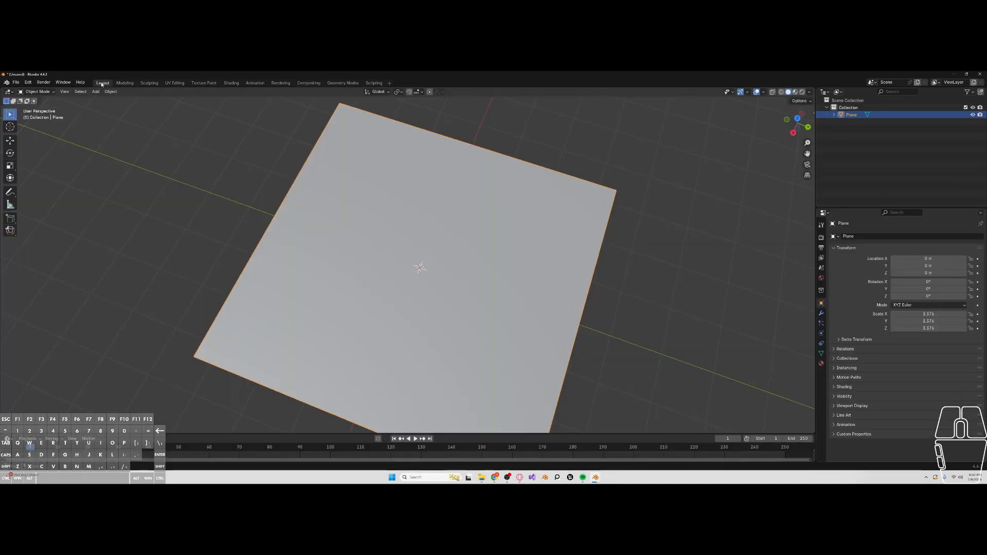
click(231, 84)
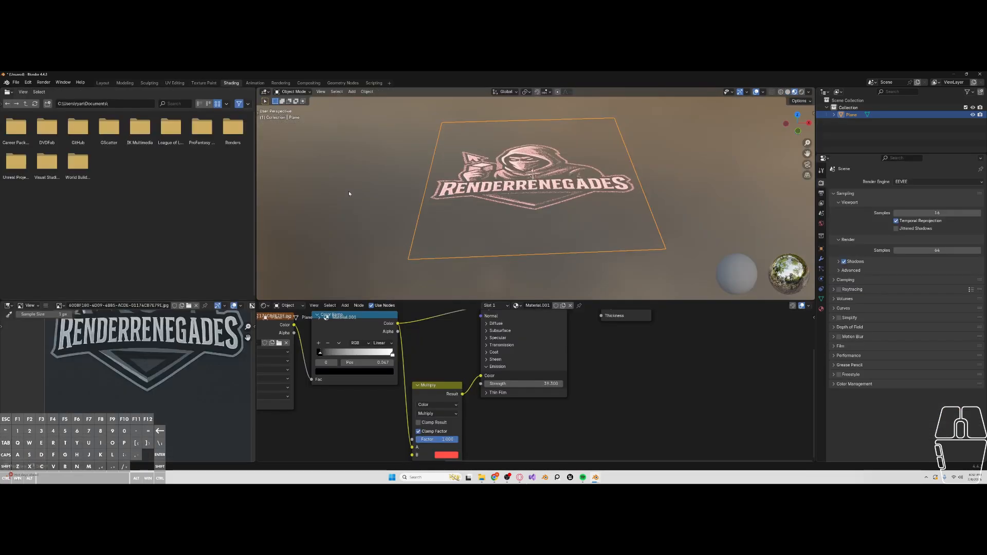
click(808, 93)
click(836, 254)
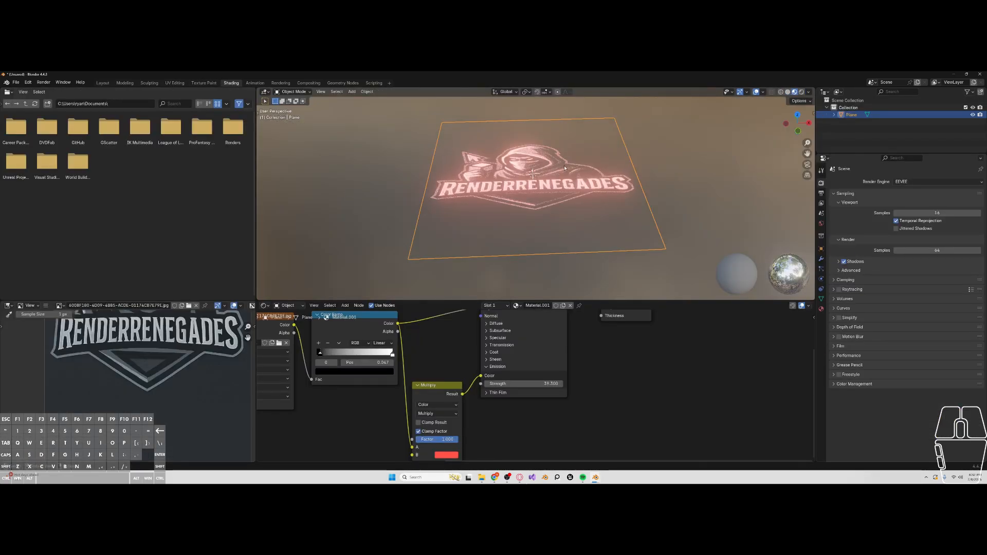
Step: Change the Multiply node's B color to a saturated blue-violet
scroll(544, 173, up, 5)
scroll(535, 205, up, 2)
middle_drag(530, 227, 491, 194)
scroll(405, 391, up, 5)
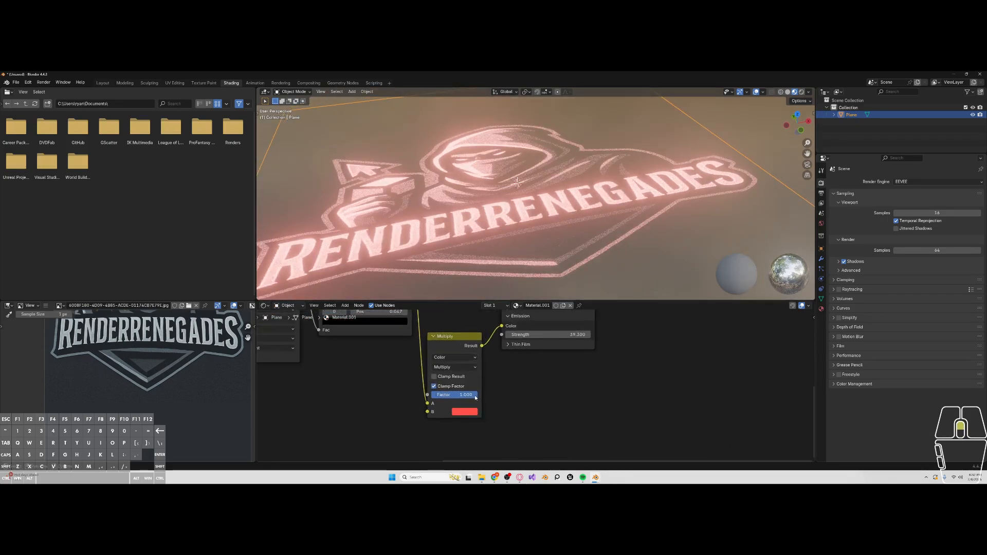
click(460, 409)
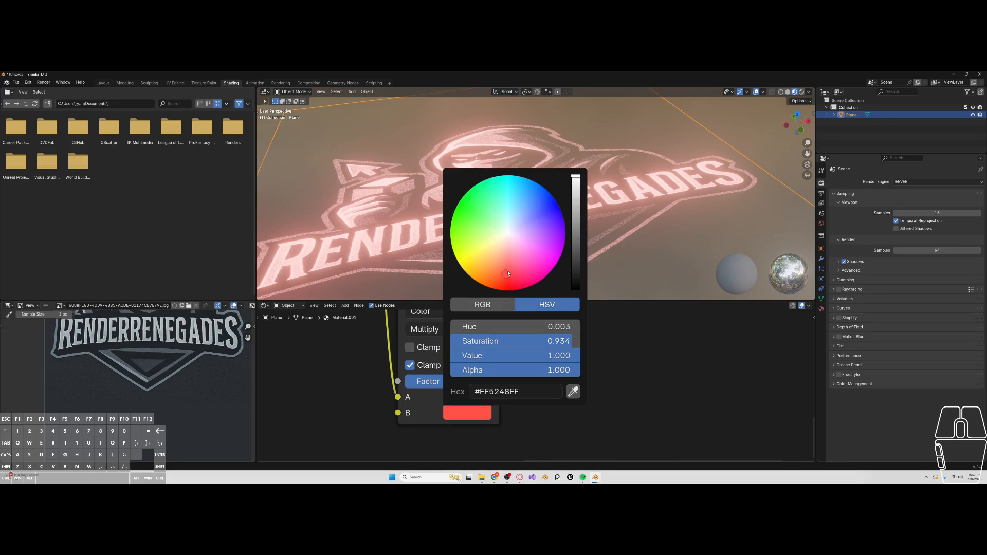
drag(507, 273, 553, 214)
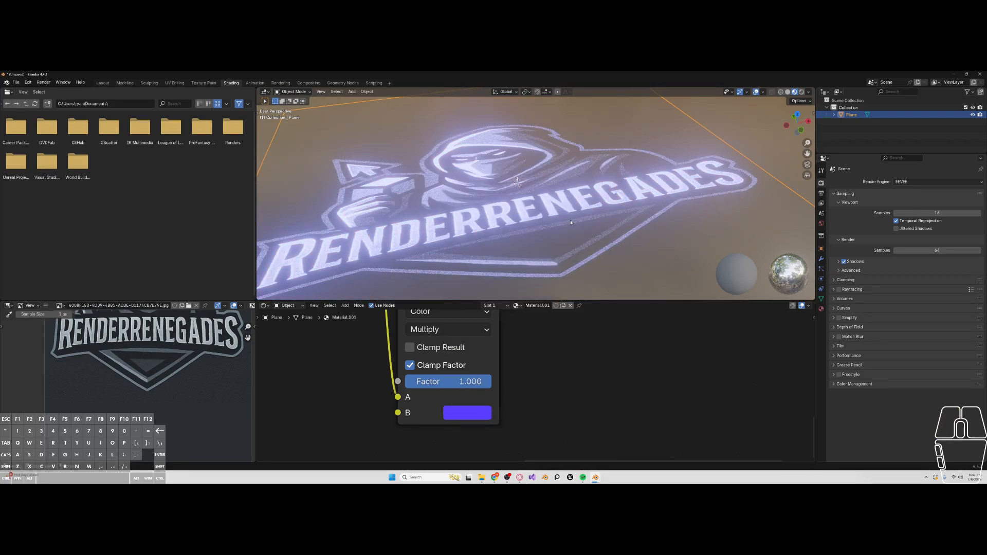
Step: Raise the emission strength of the plane's logo material to 126.7
scroll(571, 222, down, 3)
scroll(482, 213, up, 3)
shift+middle_drag(535, 231, 490, 208)
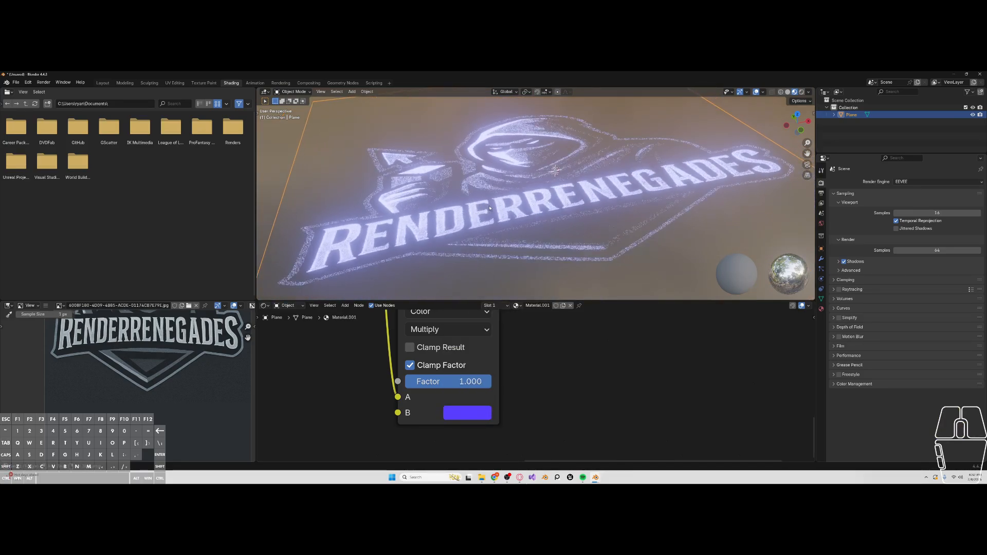
scroll(491, 209, down, 3)
scroll(595, 230, up, 1)
middle_drag(596, 231, 496, 178)
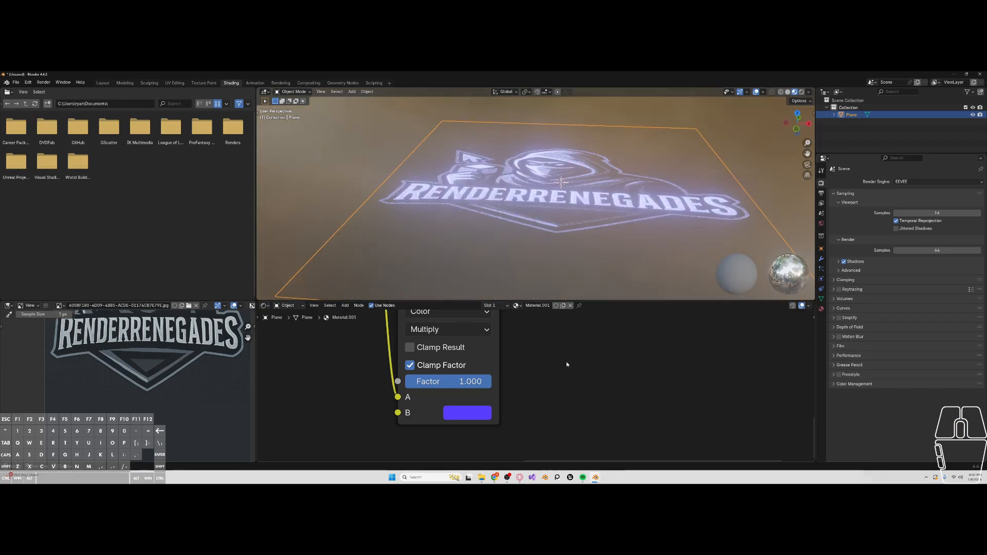
middle_drag(567, 364, 494, 436)
drag(545, 344, 641, 344)
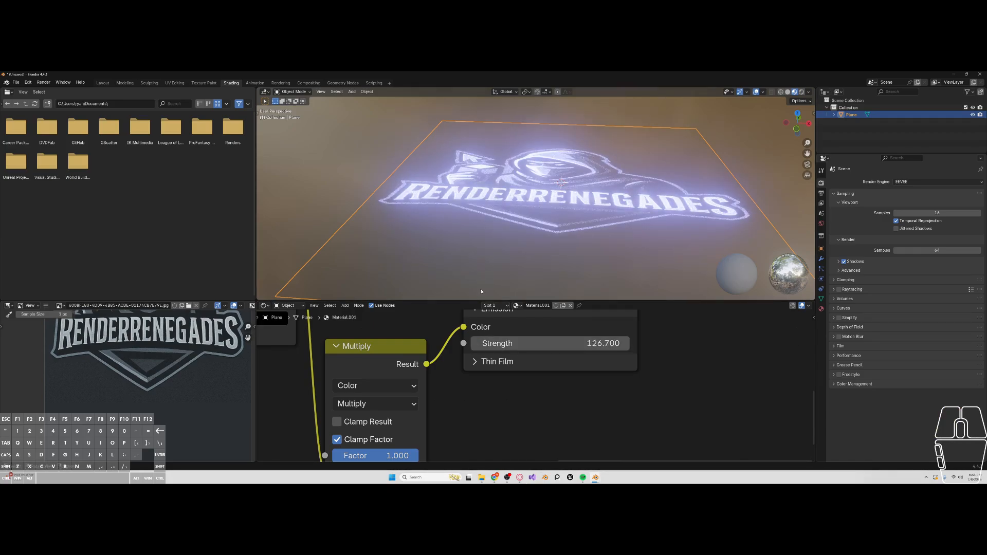
Step: Switch the 3D viewport to Rendered shading to preview the glowing logo
middle_drag(481, 292, 725, 148)
click(801, 92)
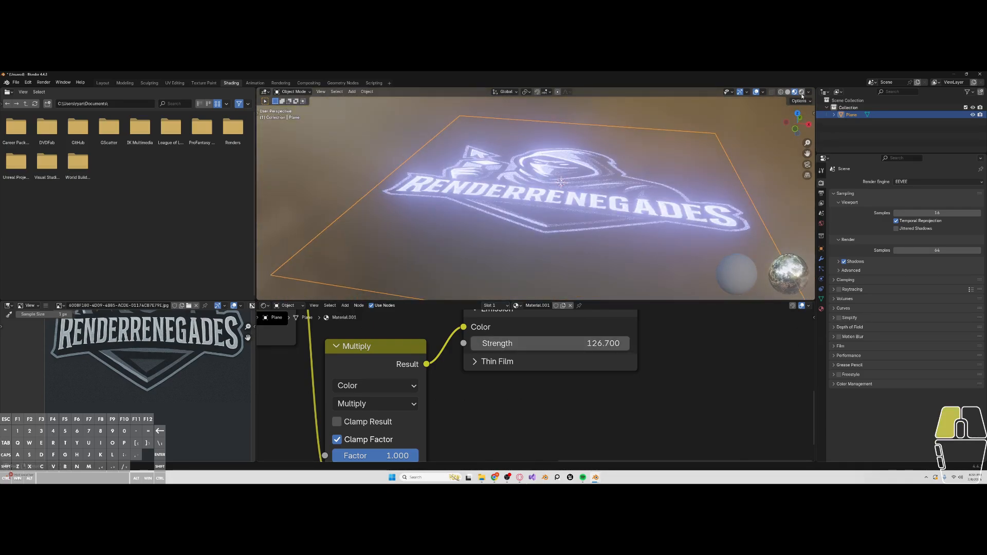
scroll(554, 251, up, 5)
middle_drag(554, 250, 559, 222)
scroll(559, 223, up, 5)
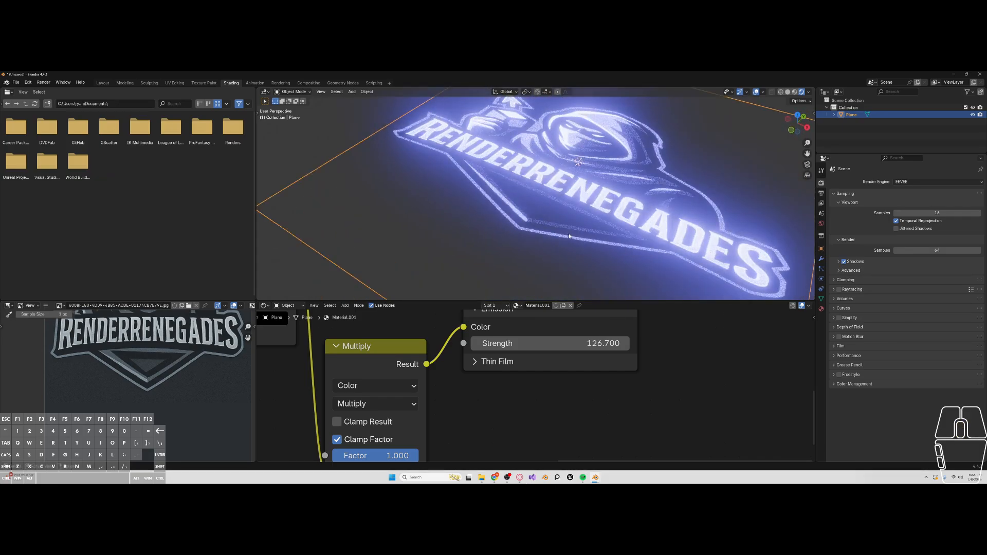
Step: Move the Color Ramp's black stop to position 0.025
middle_drag(504, 343, 544, 382)
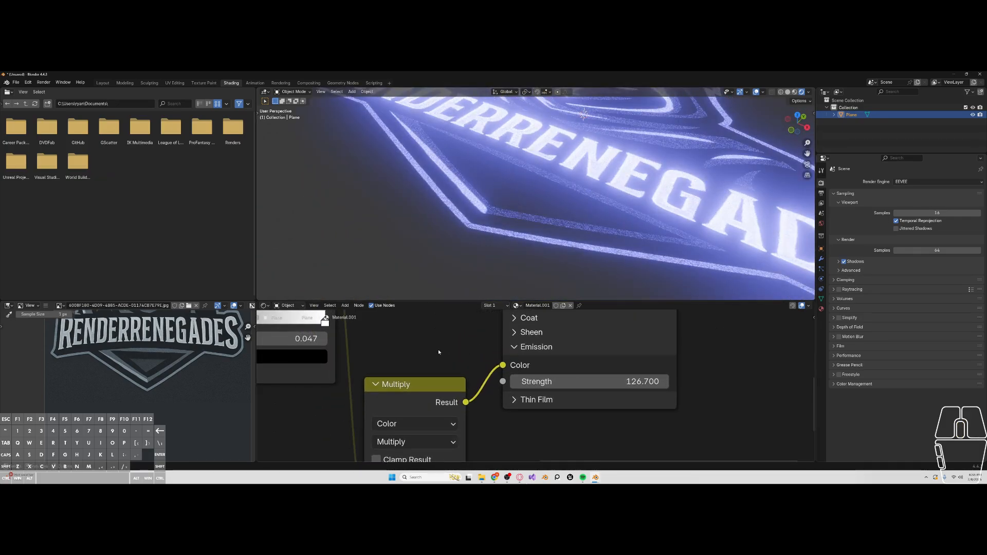
middle_drag(441, 325, 617, 389)
scroll(411, 386, up, 1)
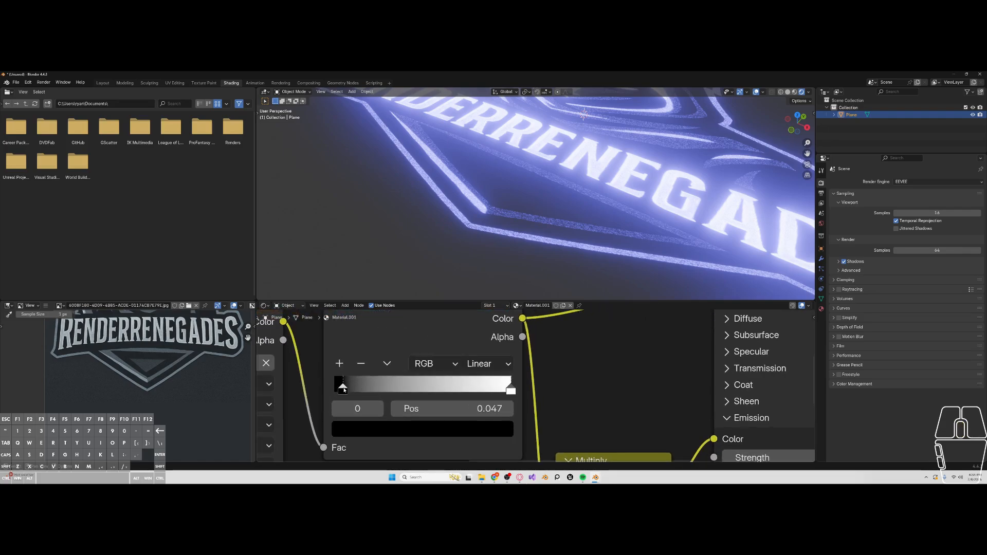
drag(342, 389, 339, 391)
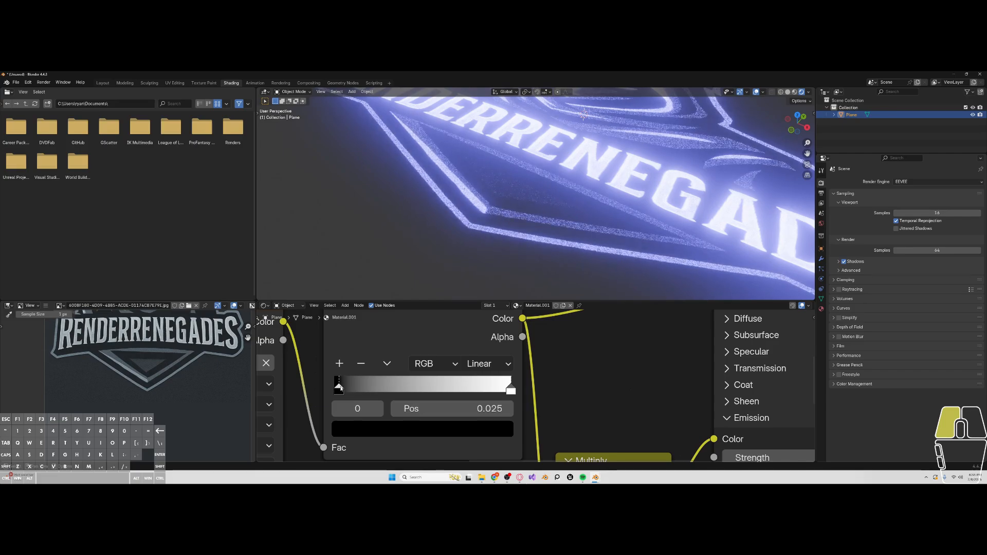
Step: Examine the glowing logo on the plane from different angles and distances in the rendered viewport
scroll(518, 191, down, 5)
scroll(560, 117, up, 3)
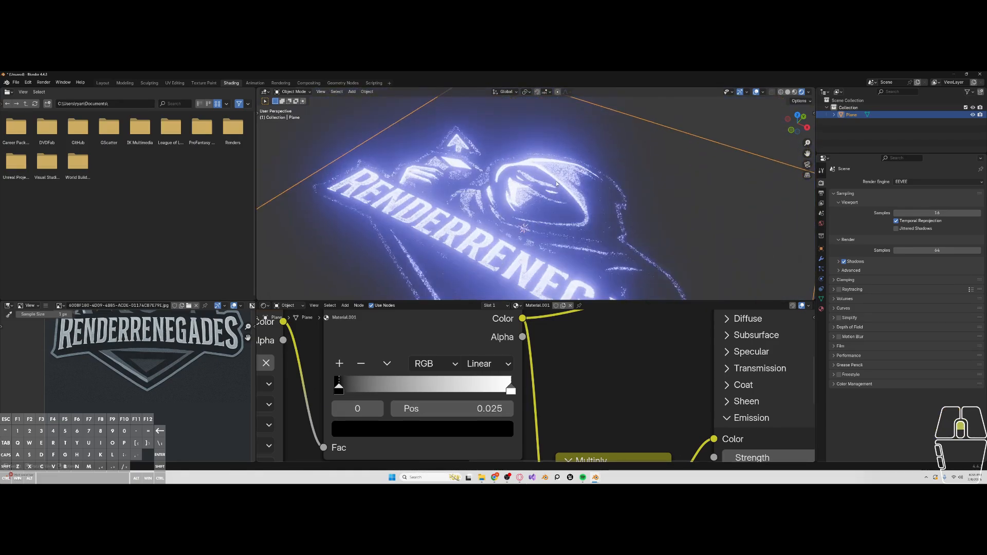
middle_drag(533, 261, 583, 217)
scroll(545, 243, down, 3)
scroll(545, 243, up, 4)
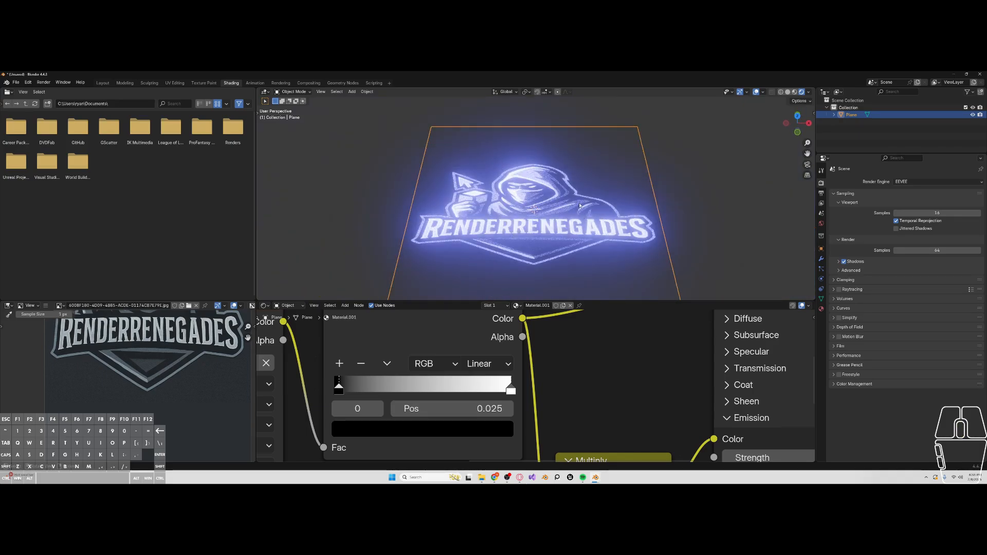
scroll(577, 219, down, 3)
scroll(561, 185, up, 6)
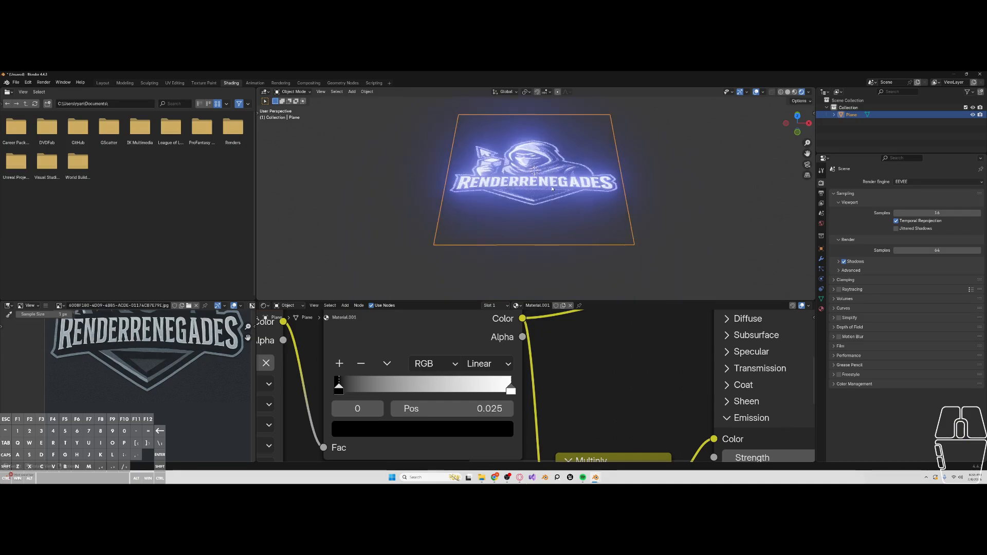
scroll(557, 179, down, 2)
scroll(565, 165, up, 3)
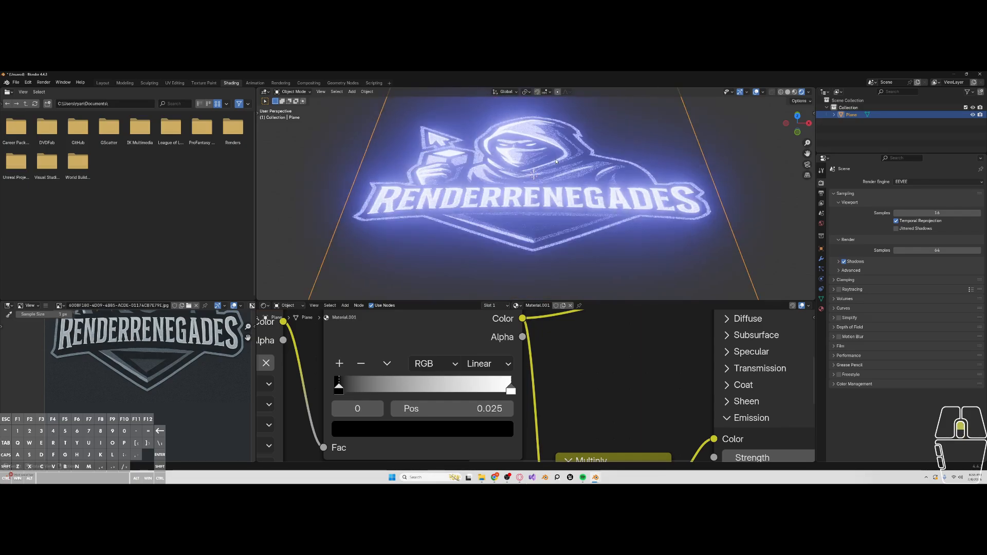
scroll(576, 154, down, 4)
scroll(582, 146, up, 2)
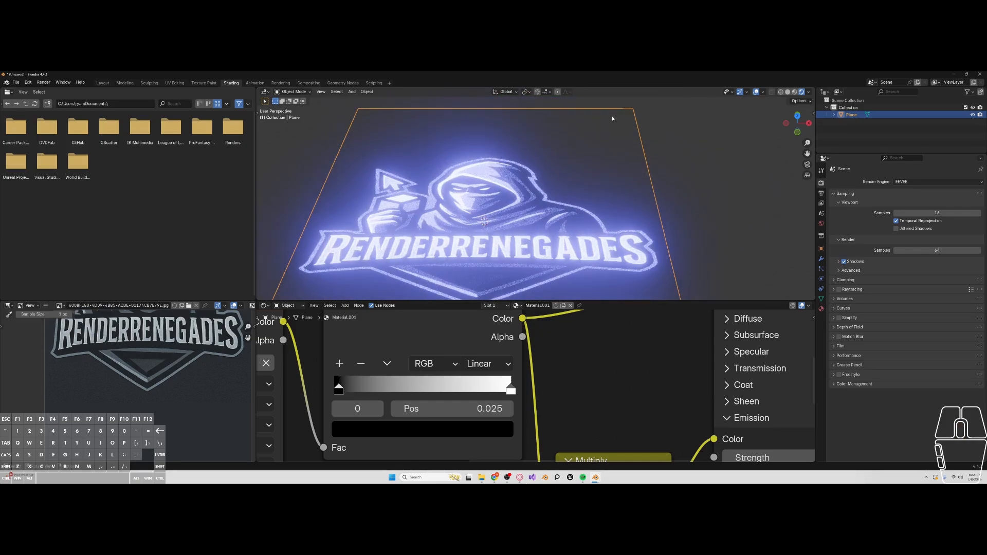
scroll(566, 154, down, 2)
scroll(541, 191, up, 3)
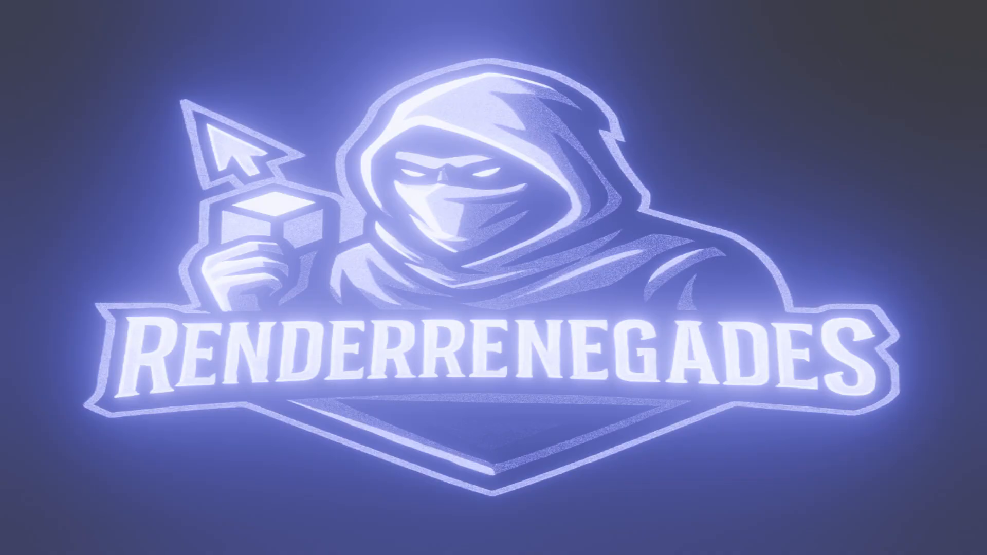